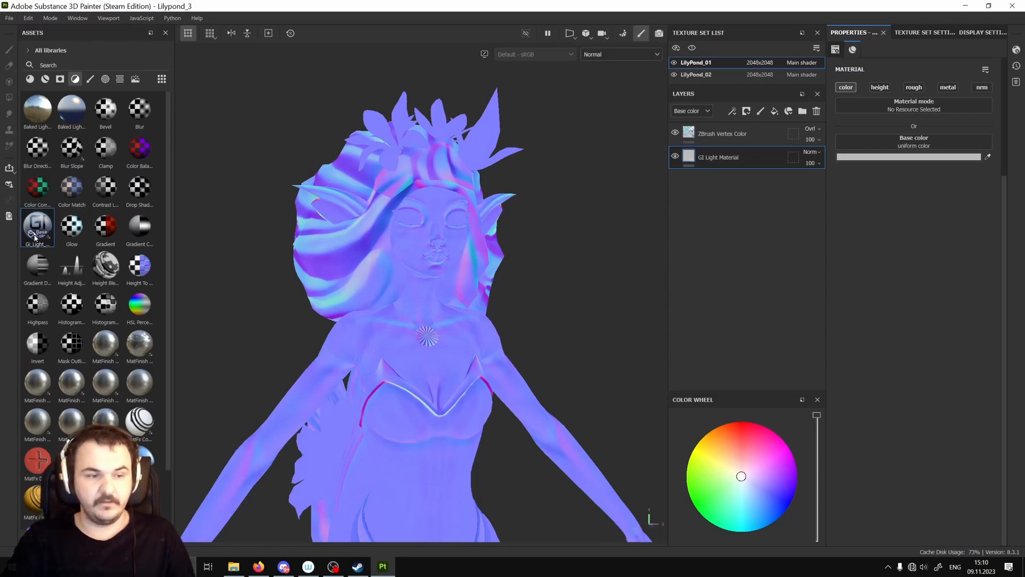
Switch the viewport display to the full Material view and view the character from the side.
{"action": "mouse_move", "coordinate": [38, 241]}
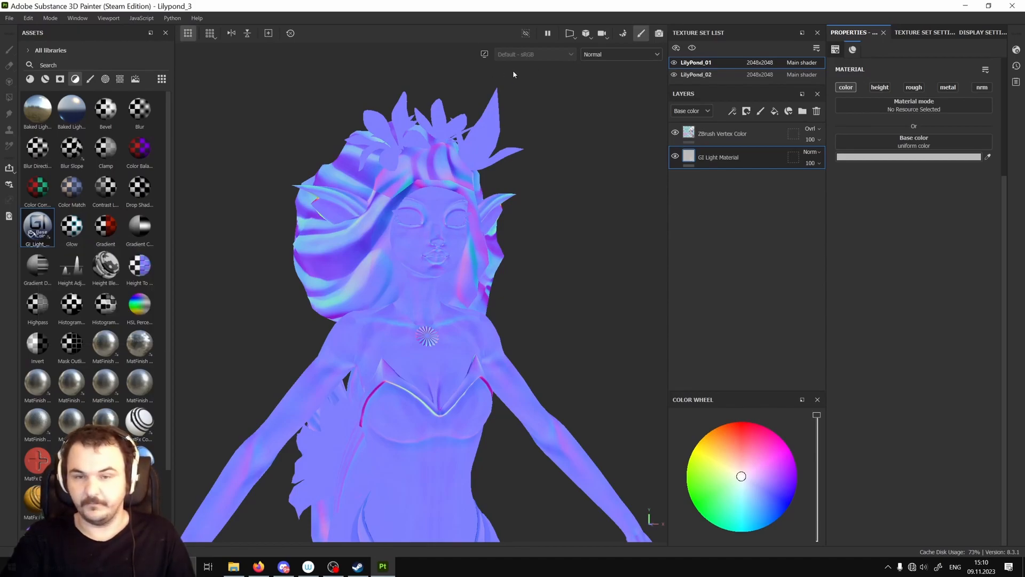
{"action": "left_click", "coordinate": [615, 56]}
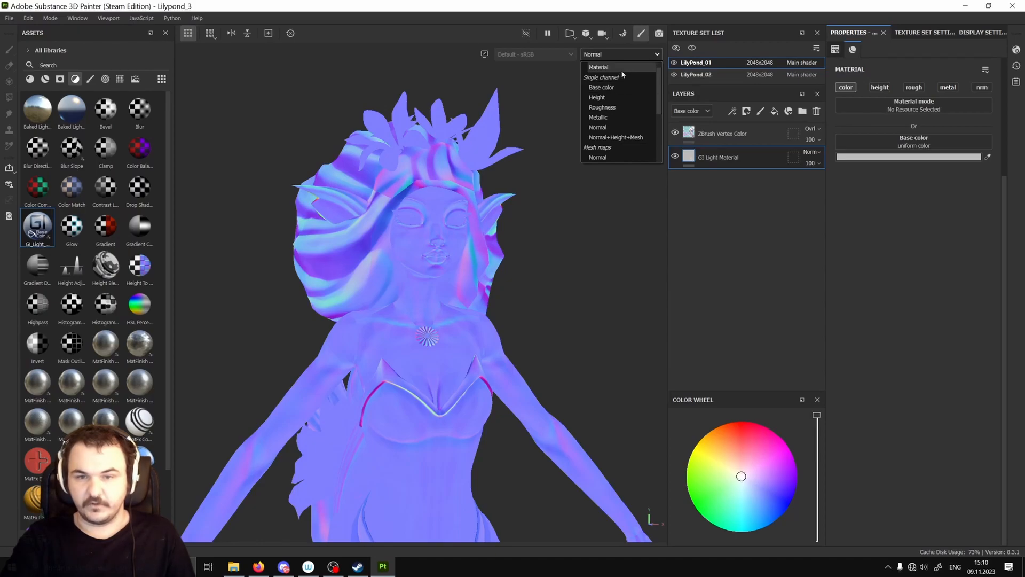
{"action": "left_click", "coordinate": [614, 68]}
{"action": "left_click_drag", "start_coordinate": [477, 226], "coordinate": [452, 281], "text": "alt"}
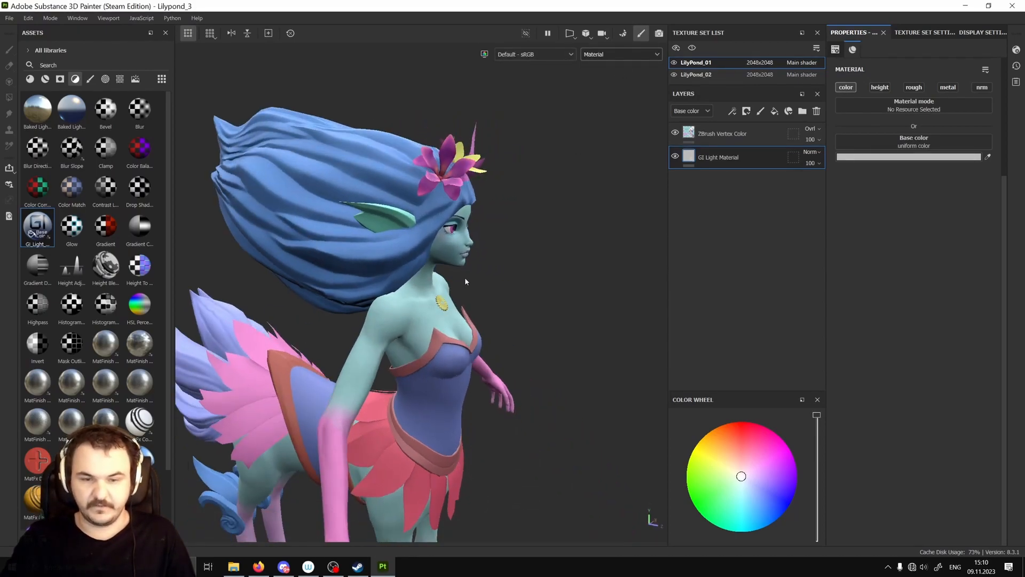
Cycle the viewport through the baked mesh maps up to Ambient occlusion and return to the Material view.
{"action": "key", "text": "b"}
{"action": "key", "text": "b"}
{"action": "key", "text": "b"}
{"action": "key", "text": "b"}
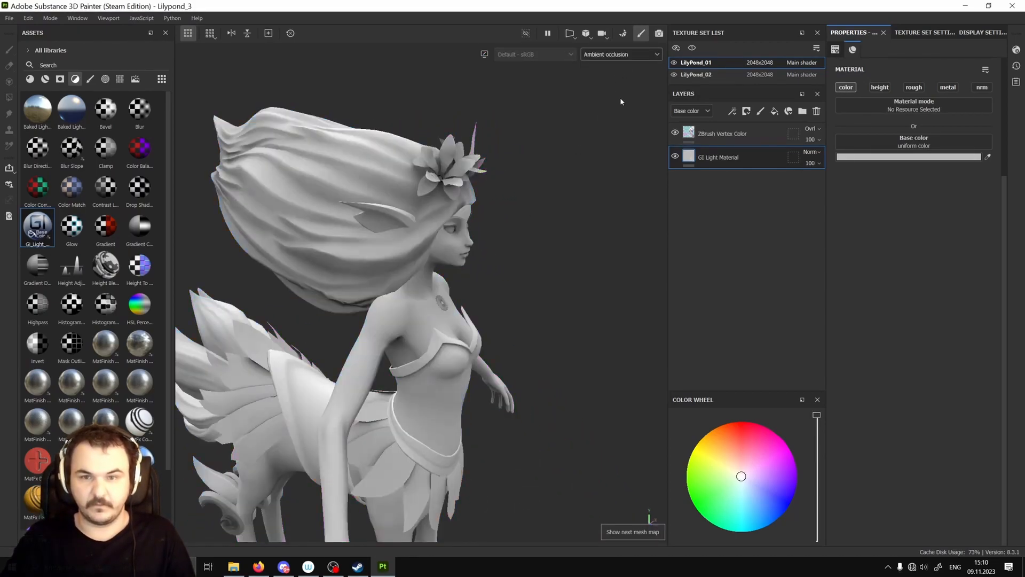
{"action": "key", "text": "m"}
{"action": "left_click_drag", "start_coordinate": [476, 271], "coordinate": [387, 274], "text": "alt"}
{"action": "left_click_drag", "start_coordinate": [535, 214], "coordinate": [523, 243], "text": "alt"}
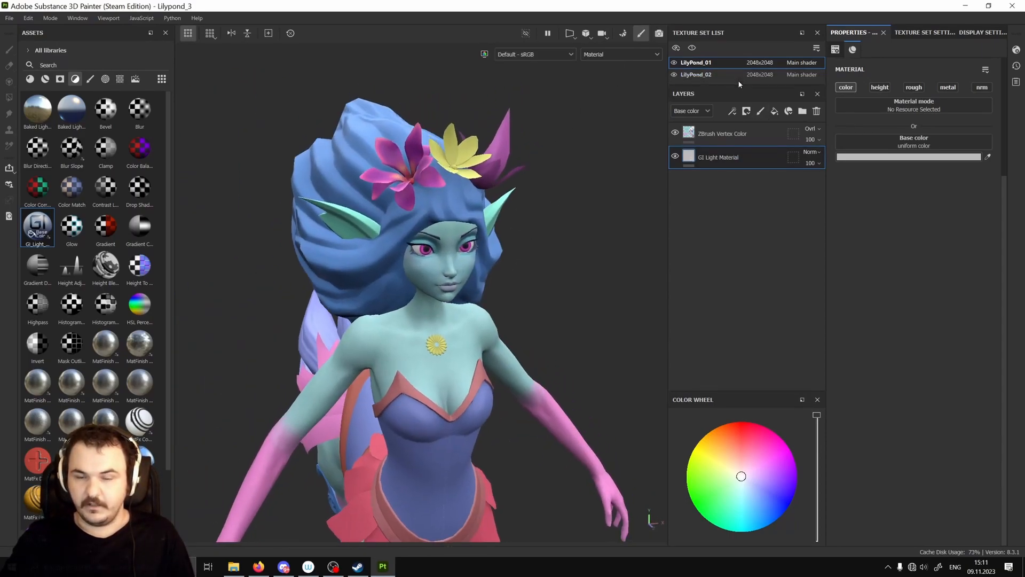
Review the two layers of texture set LilyPond_01 and select the GI Light Material layer in LilyPond_02.
{"action": "left_click", "coordinate": [730, 135]}
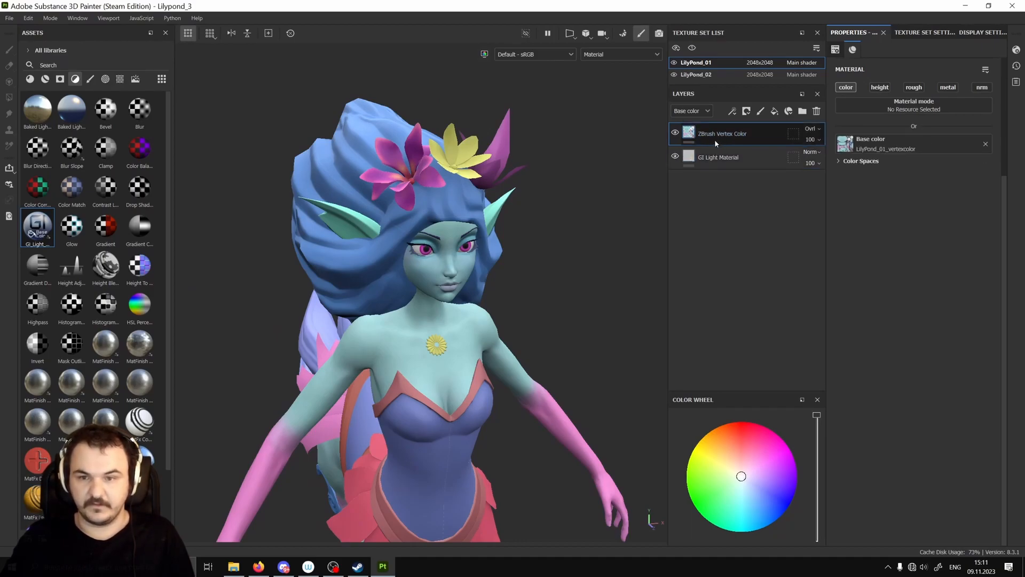
{"action": "left_click", "coordinate": [719, 157]}
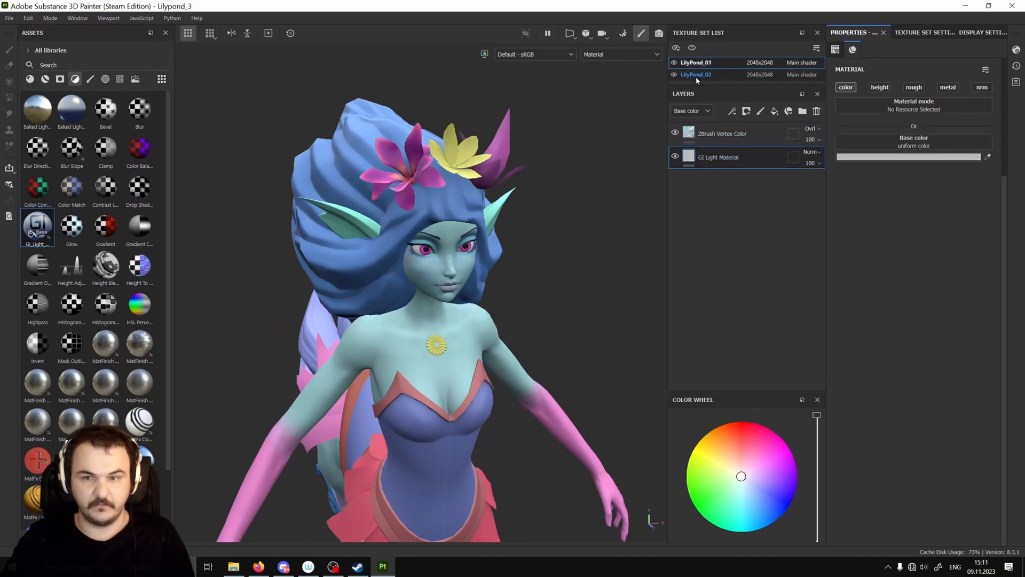
{"action": "left_click", "coordinate": [696, 75]}
{"action": "left_click", "coordinate": [730, 158]}
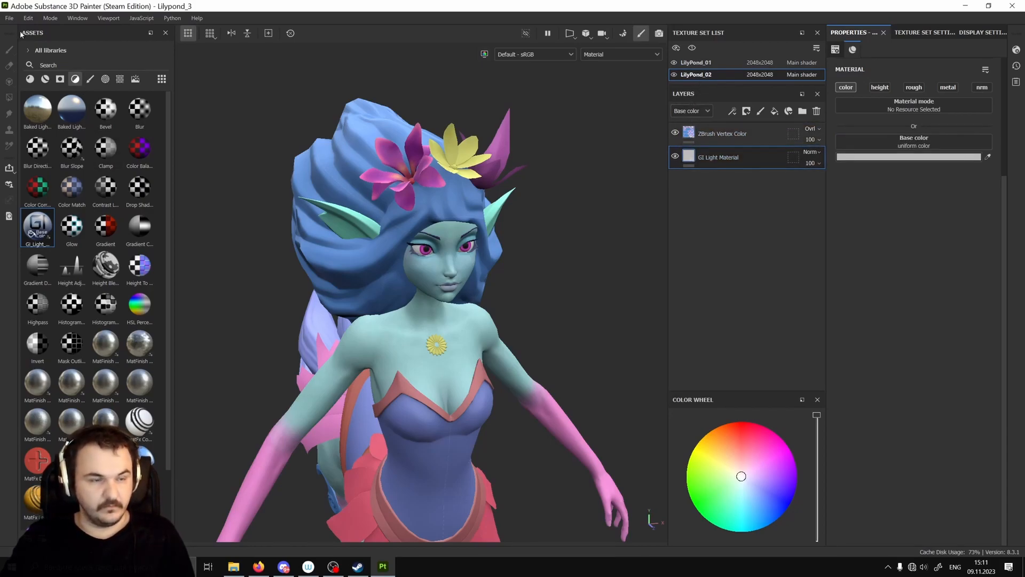
{"action": "left_click", "coordinate": [10, 18]}
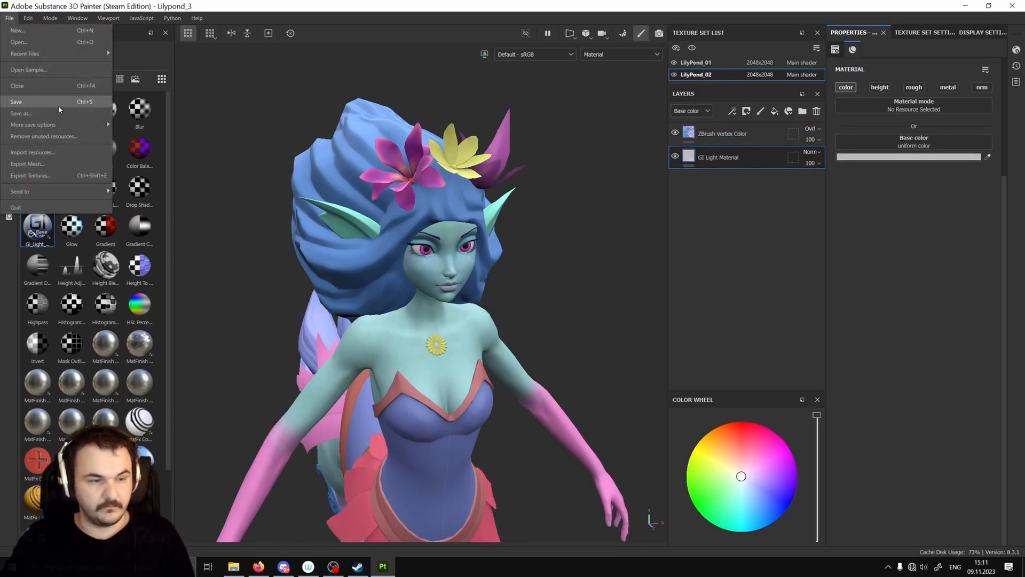
{"action": "left_click", "coordinate": [59, 153]}
{"action": "left_click", "coordinate": [562, 158]}
{"action": "left_click", "coordinate": [516, 328]}
{"action": "double_click", "coordinate": [516, 327]}
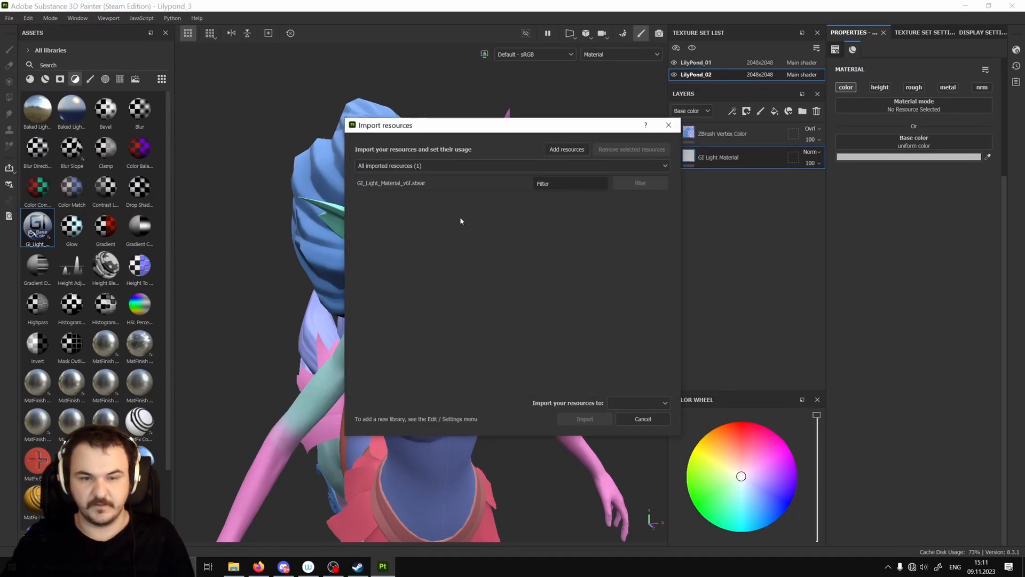
{"action": "left_click", "coordinate": [656, 403]}
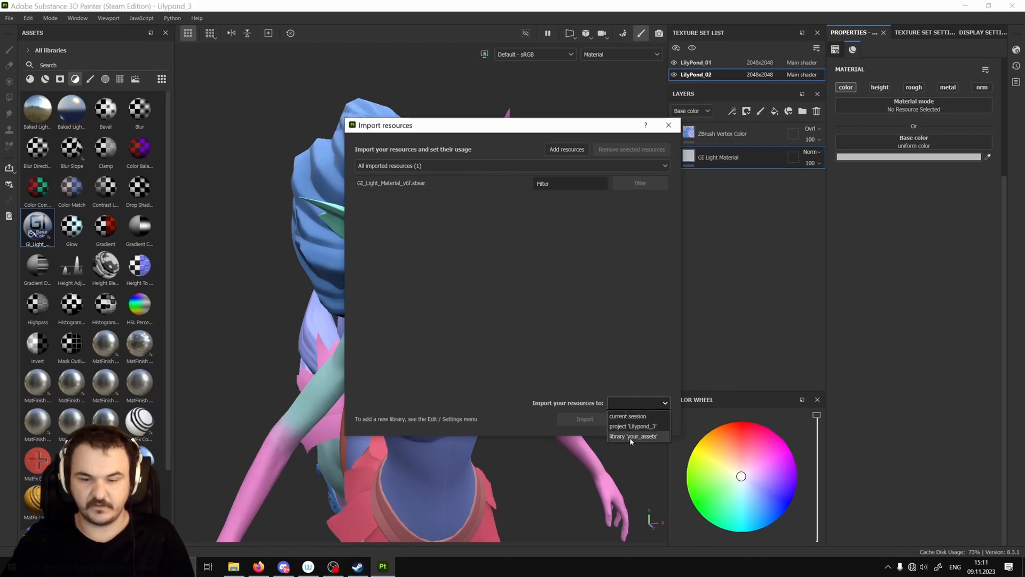
{"action": "left_click", "coordinate": [521, 316]}
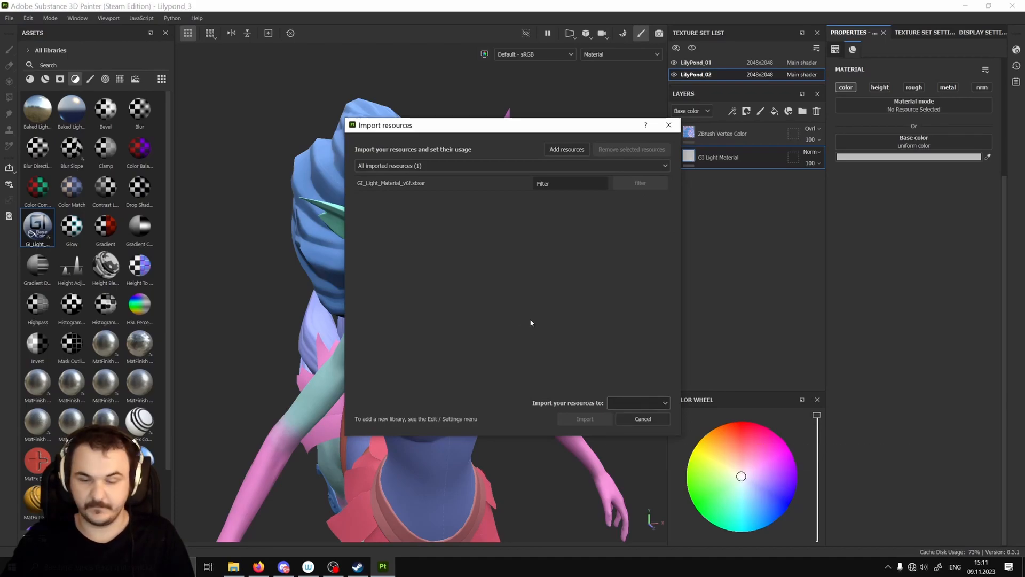
{"action": "left_click", "coordinate": [656, 418]}
Assign the GI_Light_Material_v6f filter to the Base color of the GI Light Material layer in LilyPond_02.
{"action": "left_click", "coordinate": [75, 80]}
{"action": "left_click", "coordinate": [75, 80]}
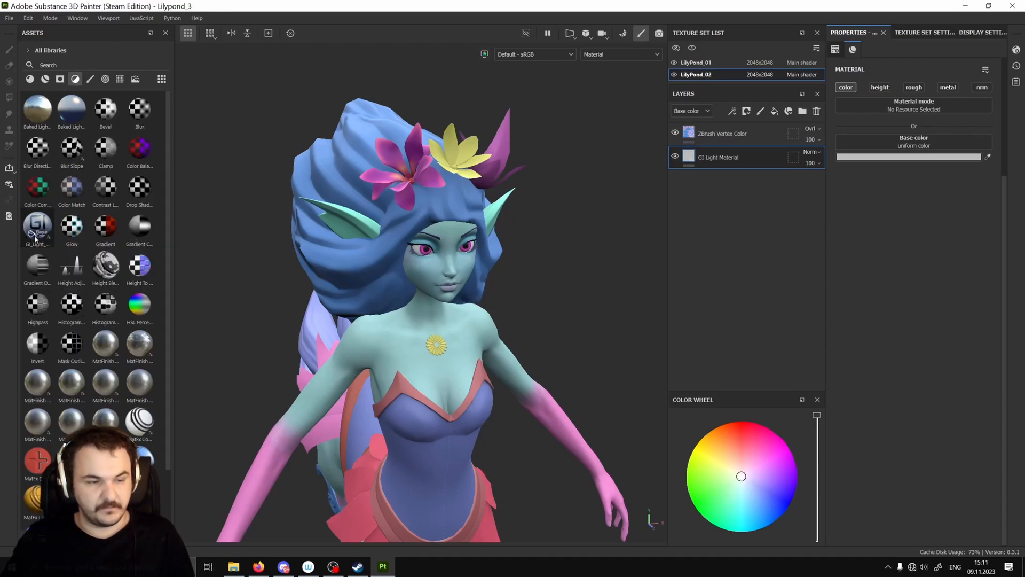
{"action": "mouse_move", "coordinate": [35, 238]}
{"action": "left_click_drag", "start_coordinate": [35, 235], "coordinate": [883, 144]}
Assign the same GI light filter to the Base color of the GI Light Material layer in LilyPond_01.
{"action": "left_click", "coordinate": [702, 63]}
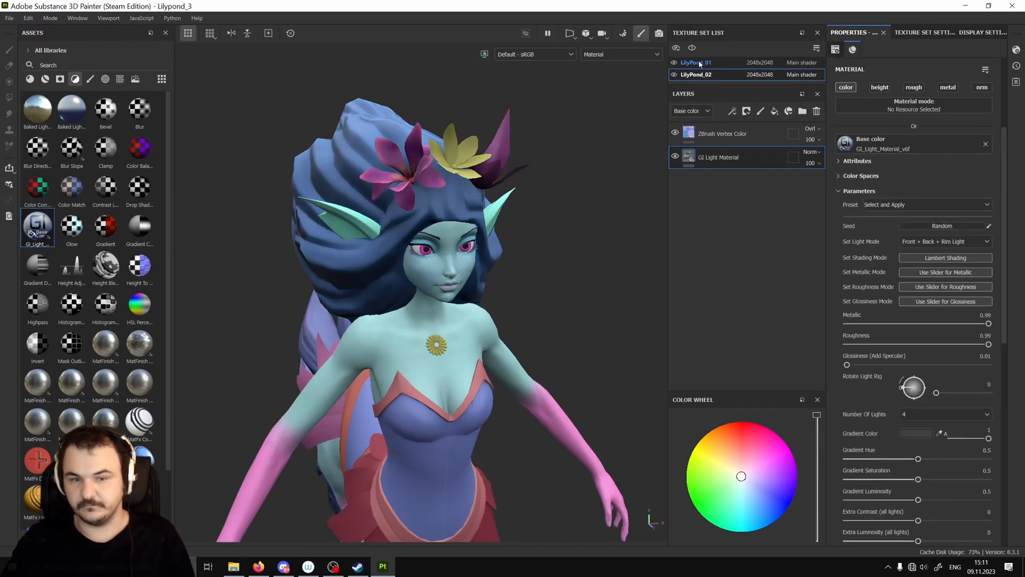
{"action": "left_click", "coordinate": [699, 147]}
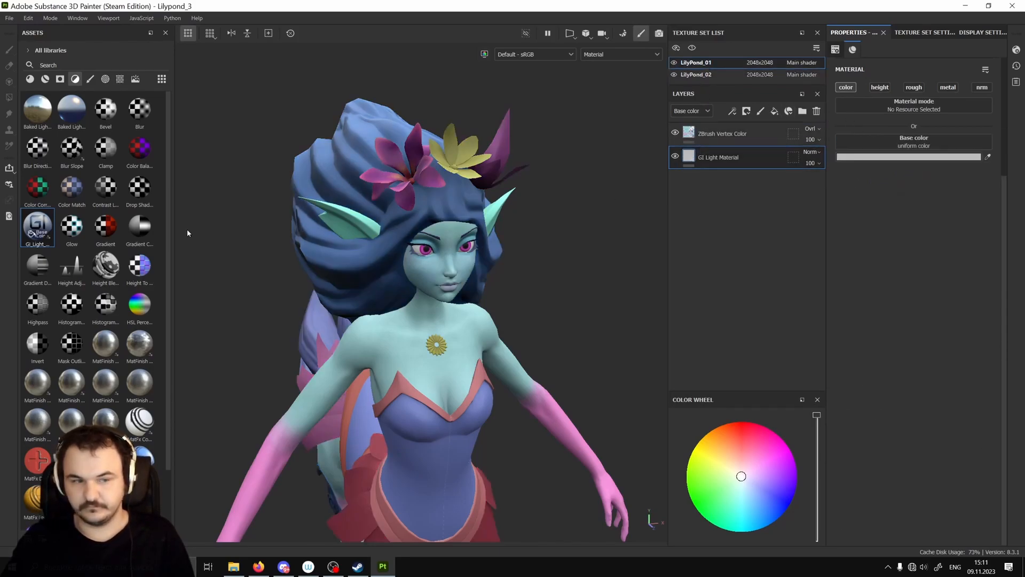
{"action": "mouse_move", "coordinate": [36, 236]}
{"action": "left_mouse_down"}
{"action": "mouse_move", "coordinate": [935, 154]}
{"action": "mouse_move", "coordinate": [926, 140]}
{"action": "left_mouse_up"}
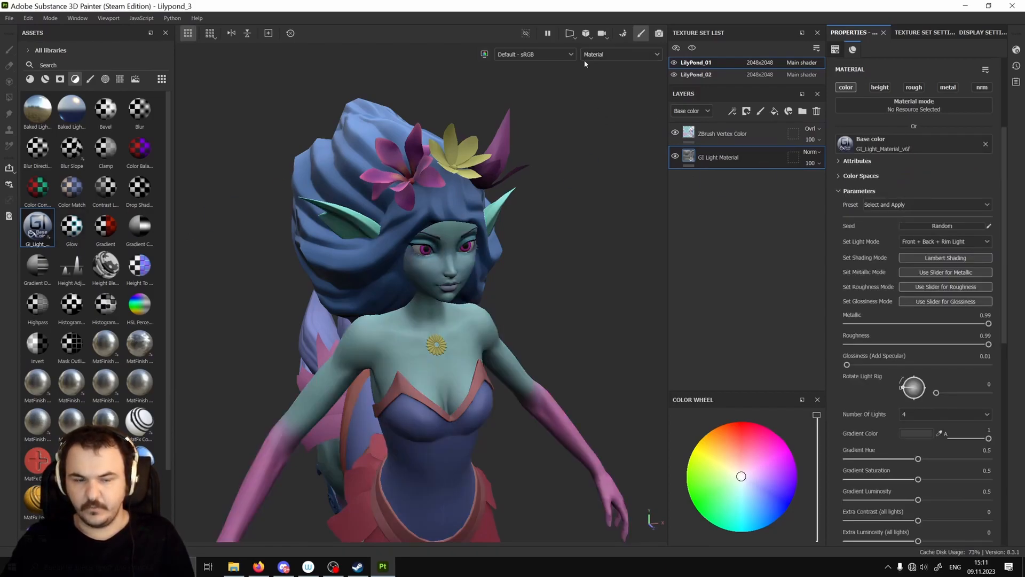
Display only the Base color channel in the viewport and inspect the baked lighting on the character.
{"action": "left_click_drag", "start_coordinate": [411, 322], "coordinate": [407, 328], "text": "alt"}
{"action": "left_click", "coordinate": [621, 54]}
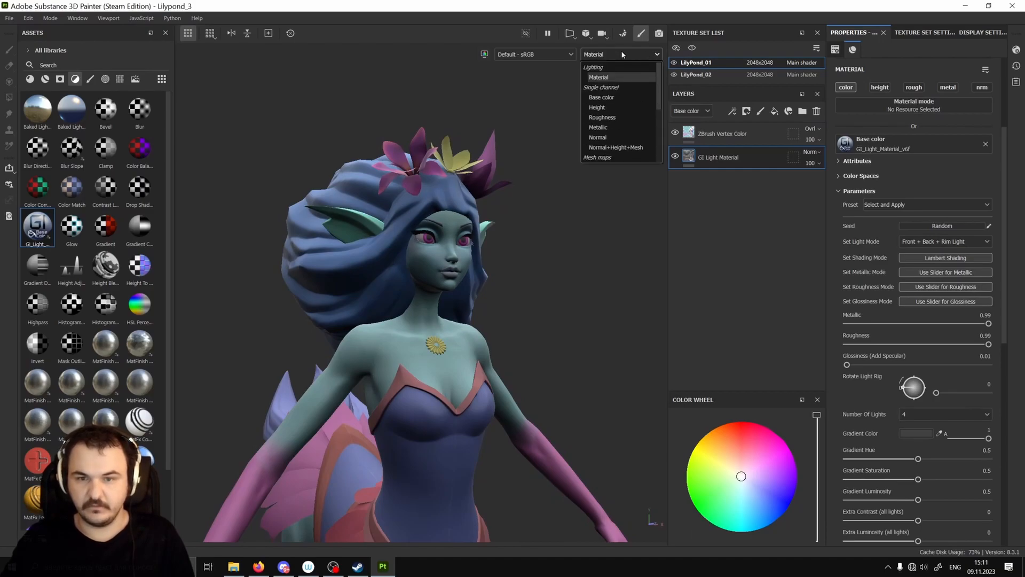
{"action": "left_click", "coordinate": [621, 96]}
{"action": "left_click_drag", "start_coordinate": [465, 251], "coordinate": [394, 238], "text": "alt"}
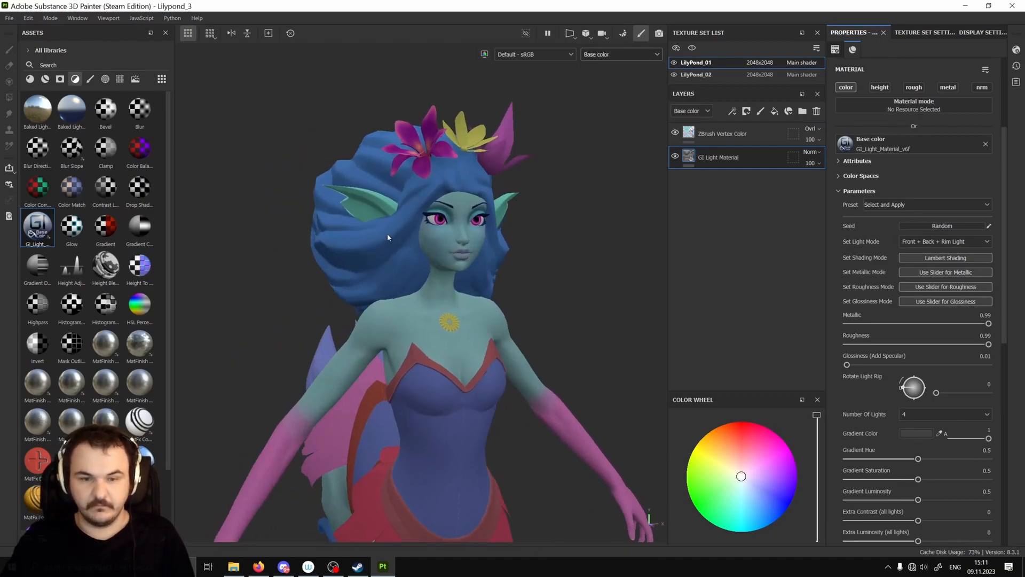
Temporarily hide the ZBrush Vertex Color layers of both texture sets to compare the model with and without color.
{"action": "left_click", "coordinate": [675, 133]}
{"action": "left_click", "coordinate": [704, 75]}
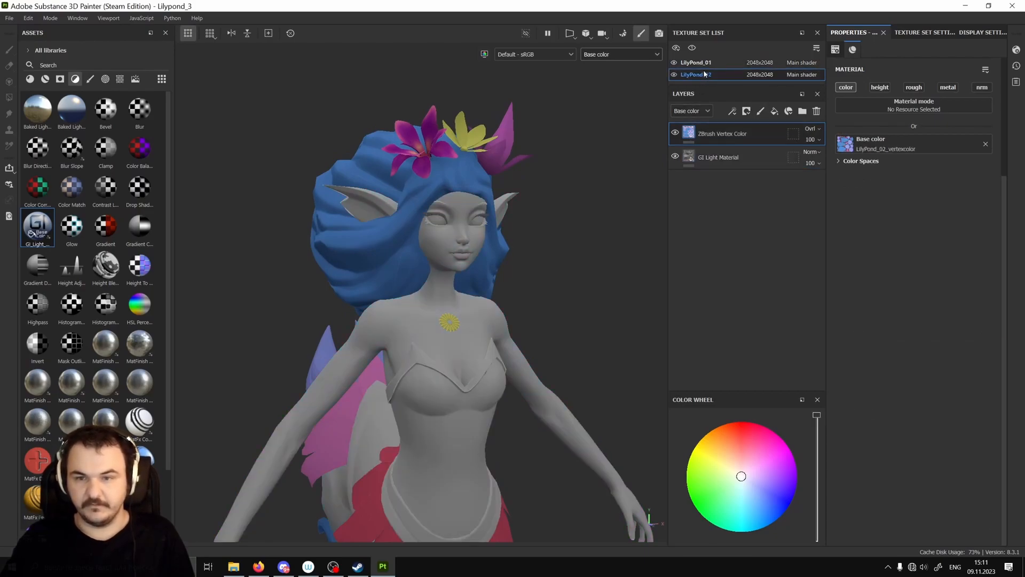
{"action": "left_click", "coordinate": [676, 134]}
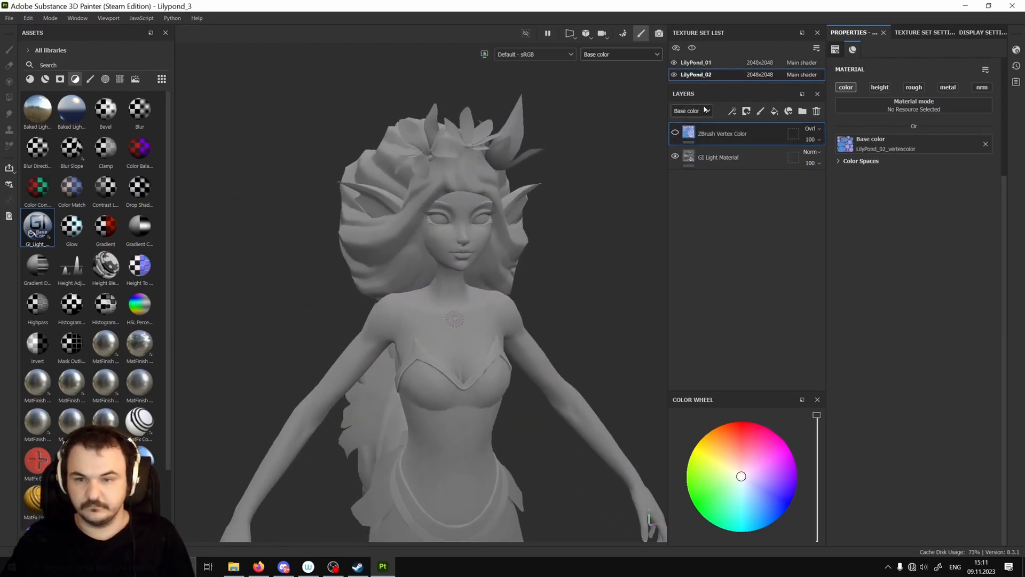
{"action": "left_click", "coordinate": [682, 63]}
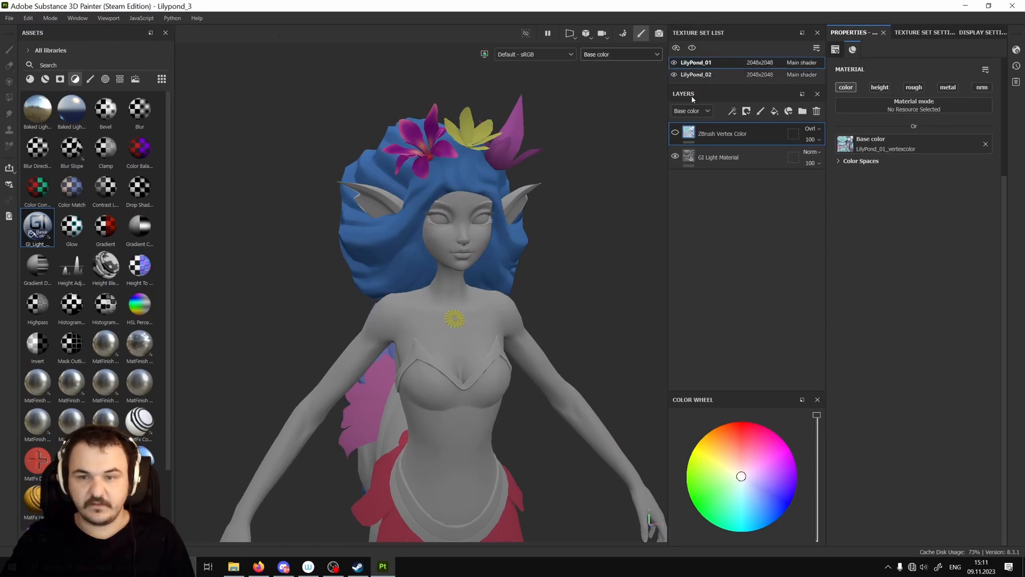
{"action": "left_click", "coordinate": [676, 133]}
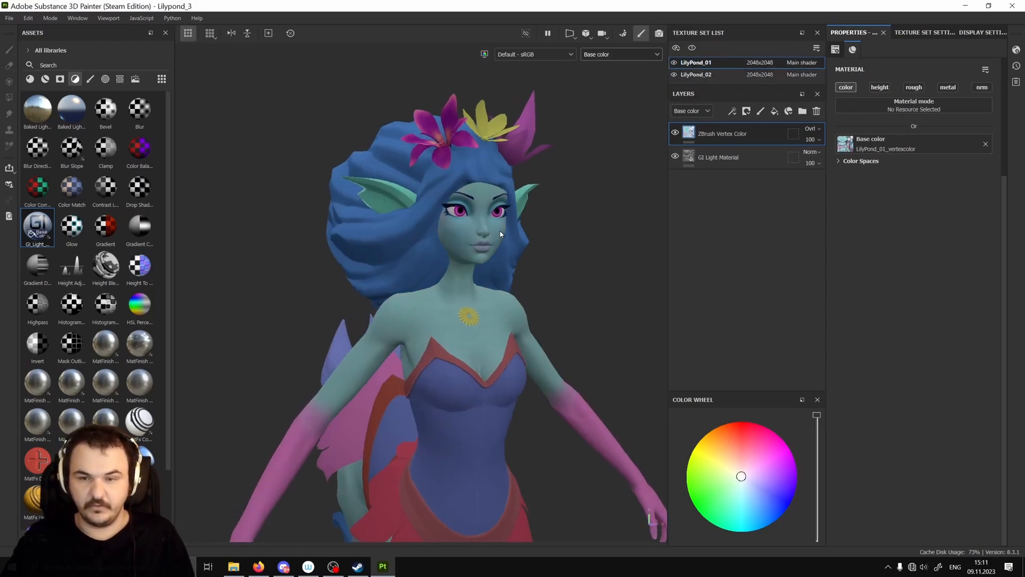
{"action": "middle_click_drag", "start_coordinate": [501, 234], "coordinate": [463, 261], "text": "alt"}
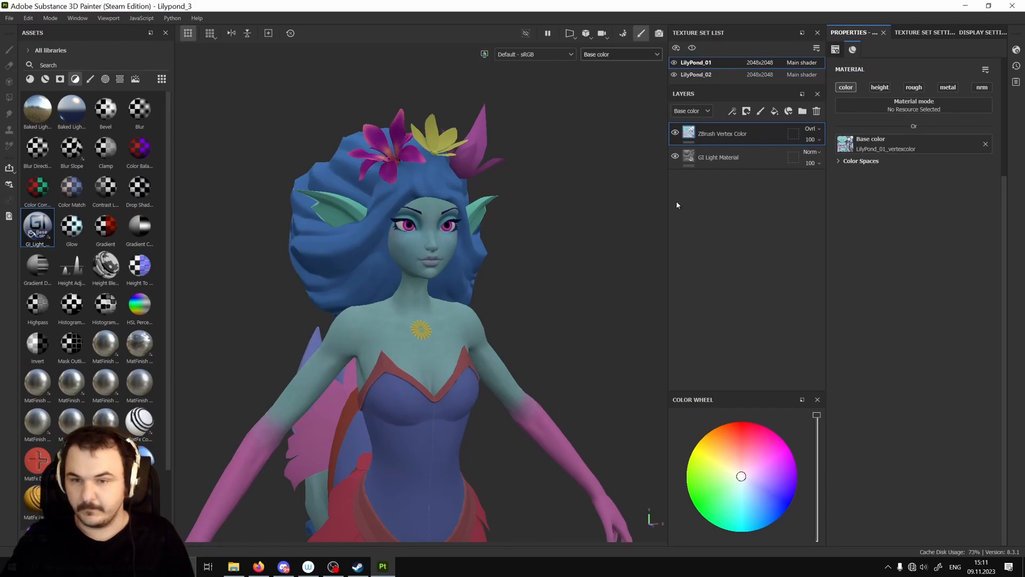
Hide the ZBrush Vertex Color layer in both LilyPond_01 and LilyPond_02, and make LilyPond_01 the active texture set.
{"action": "left_click", "coordinate": [676, 133]}
{"action": "left_click", "coordinate": [699, 75]}
{"action": "left_click", "coordinate": [676, 133]}
{"action": "left_click", "coordinate": [706, 65]}
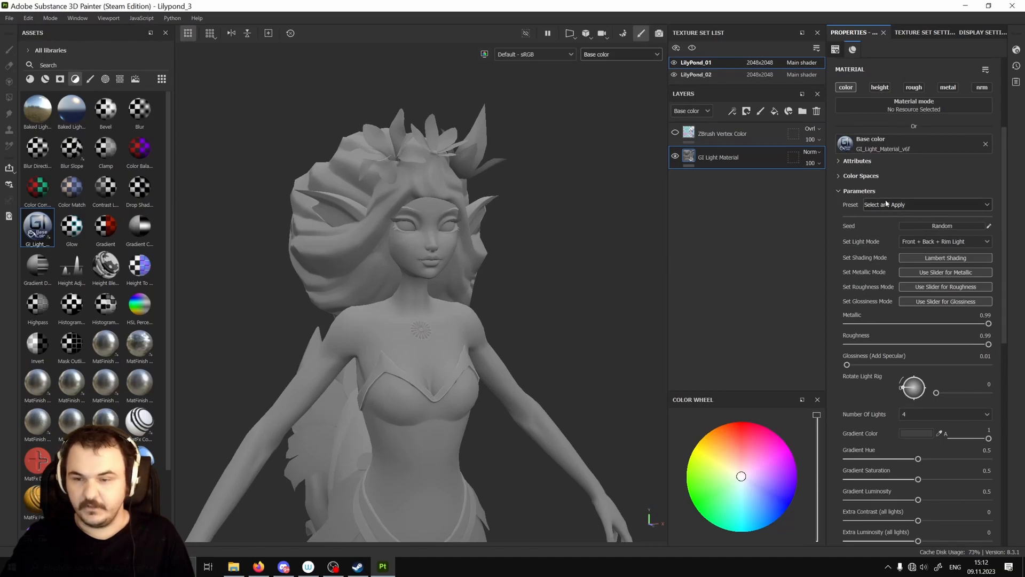
Try the Flat Grayscale, Sharp Metall and Rough Metall presets on the GI Light Material layer of LilyPond_01.
{"action": "left_click", "coordinate": [884, 204]}
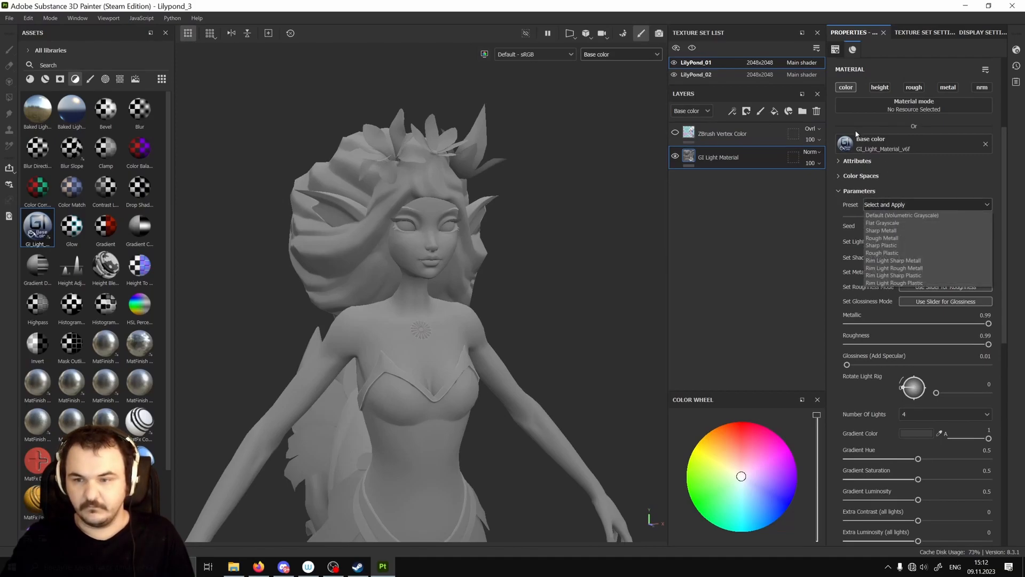
{"action": "left_click", "coordinate": [882, 223]}
{"action": "left_click", "coordinate": [892, 204]}
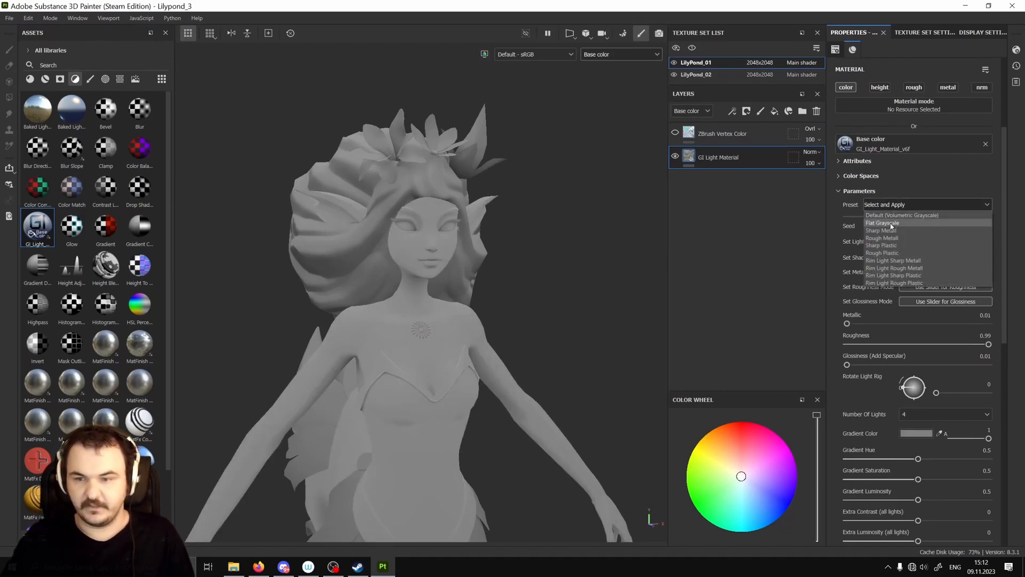
{"action": "left_click", "coordinate": [884, 229]}
{"action": "scroll", "coordinate": [541, 273], "scroll_direction": "up", "scroll_amount": 2}
{"action": "left_click", "coordinate": [886, 205]}
{"action": "left_click", "coordinate": [886, 238]}
Try the Sharp Plastic and Rough Plastic presets on the GI light filter and return to Sharp Metall.
{"action": "left_click", "coordinate": [889, 206]}
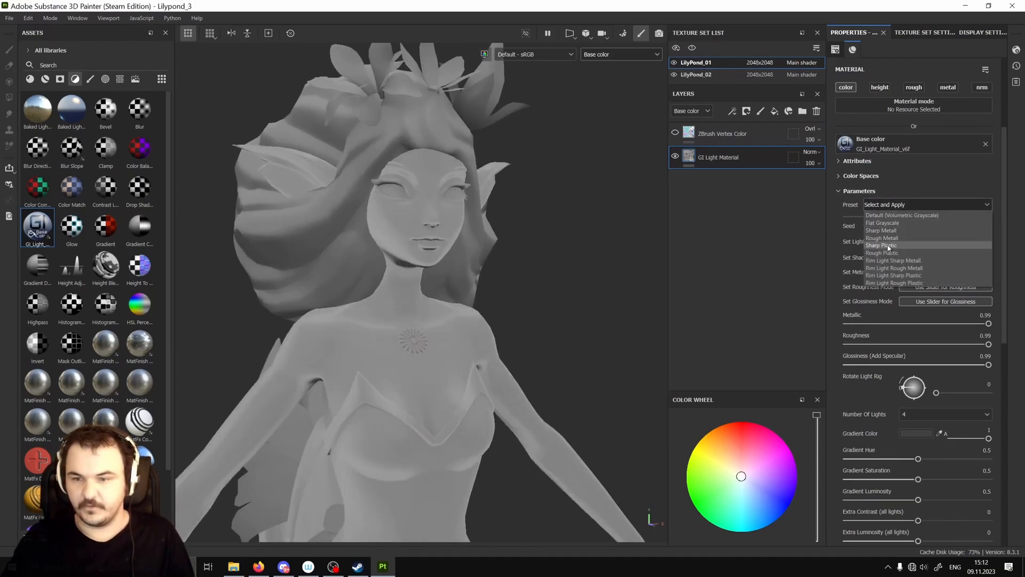
{"action": "left_click", "coordinate": [886, 245]}
{"action": "left_click", "coordinate": [888, 206]}
{"action": "left_click", "coordinate": [882, 253]}
{"action": "left_click", "coordinate": [884, 206]}
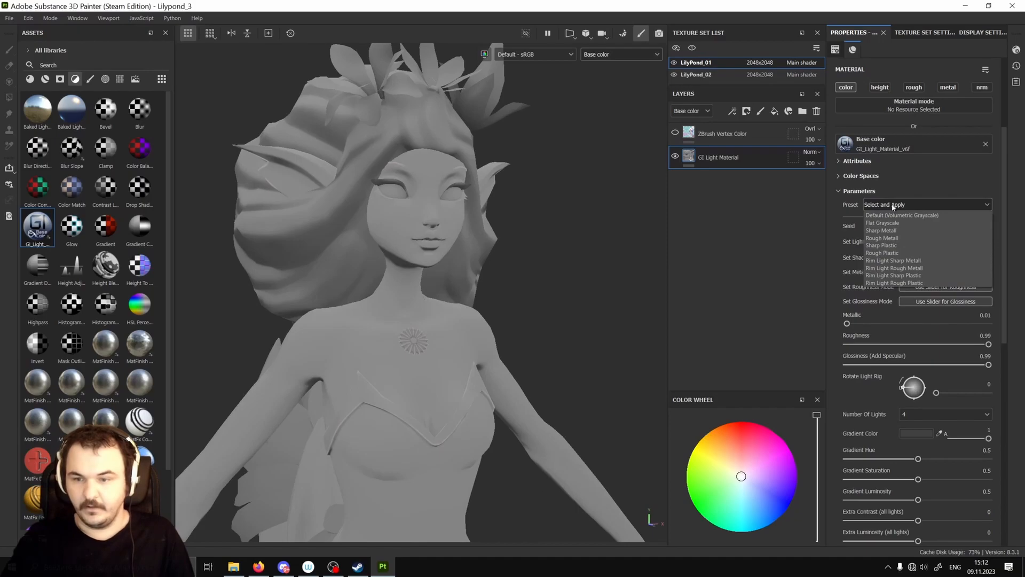
{"action": "left_click", "coordinate": [882, 230]}
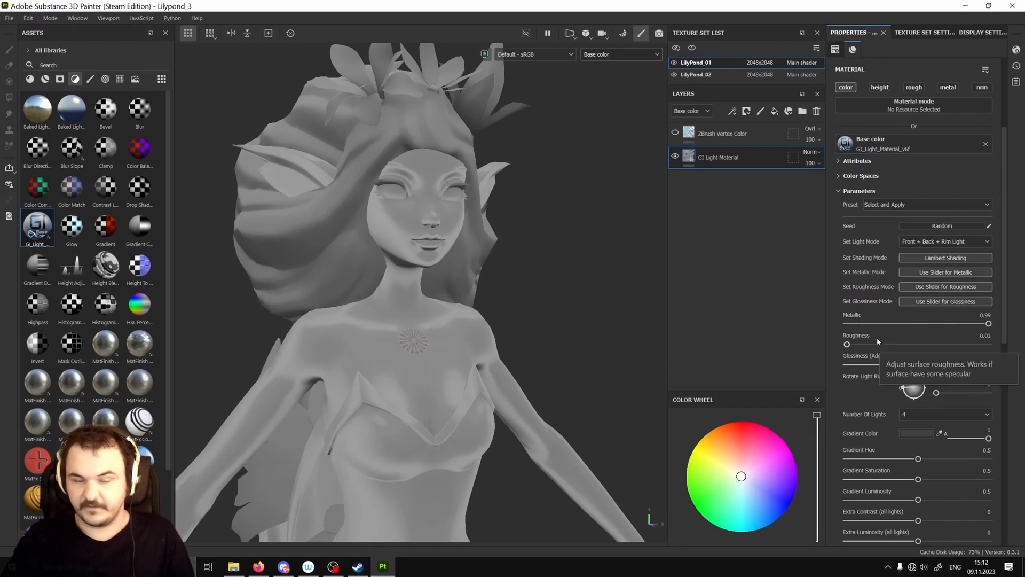
Test the filter's Metallic value at 0.01 and restore it to 0.99, keeping Roughness at 0.01.
{"action": "mouse_move", "coordinate": [883, 325]}
{"action": "left_mouse_down"}
{"action": "mouse_move", "coordinate": [815, 328]}
{"action": "mouse_move", "coordinate": [994, 309]}
{"action": "left_mouse_up"}
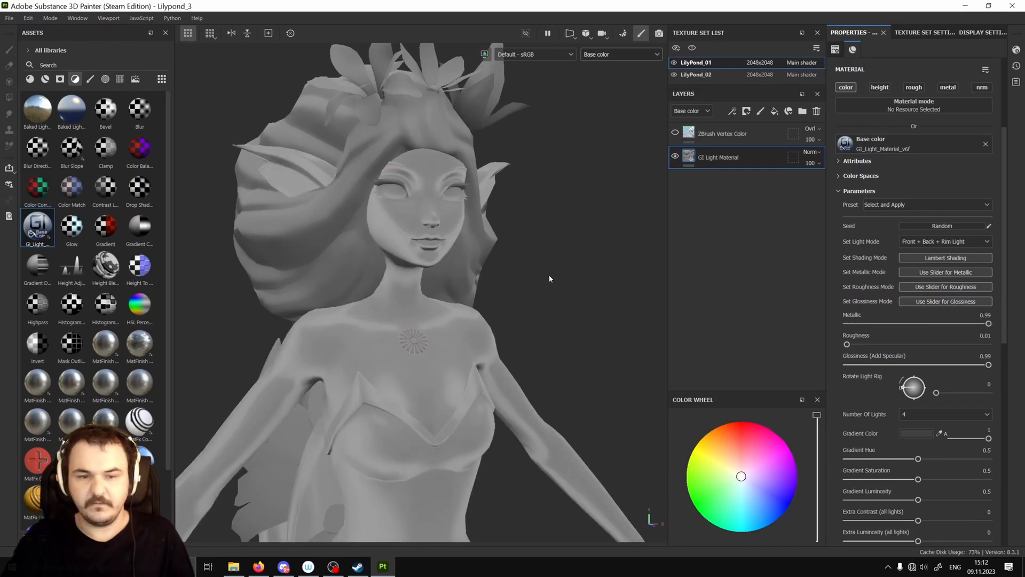
{"action": "left_click_drag", "start_coordinate": [889, 326], "coordinate": [797, 324]}
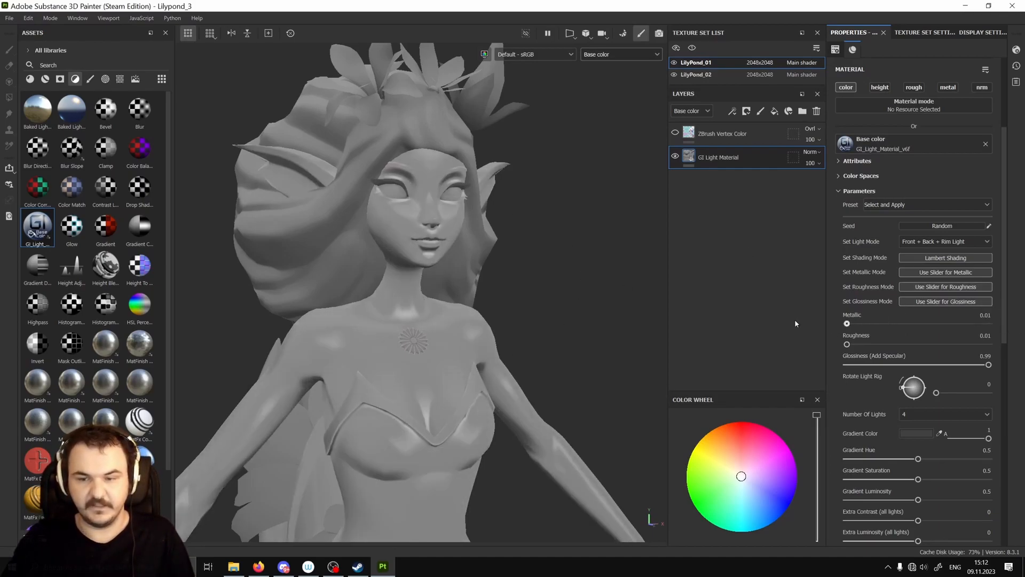
{"action": "left_click_drag", "start_coordinate": [373, 293], "coordinate": [418, 354], "text": "alt"}
{"action": "left_click_drag", "start_coordinate": [506, 322], "coordinate": [566, 340], "text": "alt"}
{"action": "mouse_move", "coordinate": [847, 344]}
{"action": "left_mouse_down"}
{"action": "mouse_move", "coordinate": [987, 354]}
{"action": "mouse_move", "coordinate": [863, 360]}
{"action": "mouse_move", "coordinate": [859, 347]}
{"action": "mouse_move", "coordinate": [989, 324]}
{"action": "left_mouse_up"}
{"action": "mouse_move", "coordinate": [859, 344]}
{"action": "left_mouse_down"}
{"action": "mouse_move", "coordinate": [999, 344]}
{"action": "mouse_move", "coordinate": [847, 344]}
{"action": "left_mouse_up"}
Apply the Rim Light Sharp Metall preset to the GI light filter and inspect the rim lighting on the model.
{"action": "left_click", "coordinate": [873, 205]}
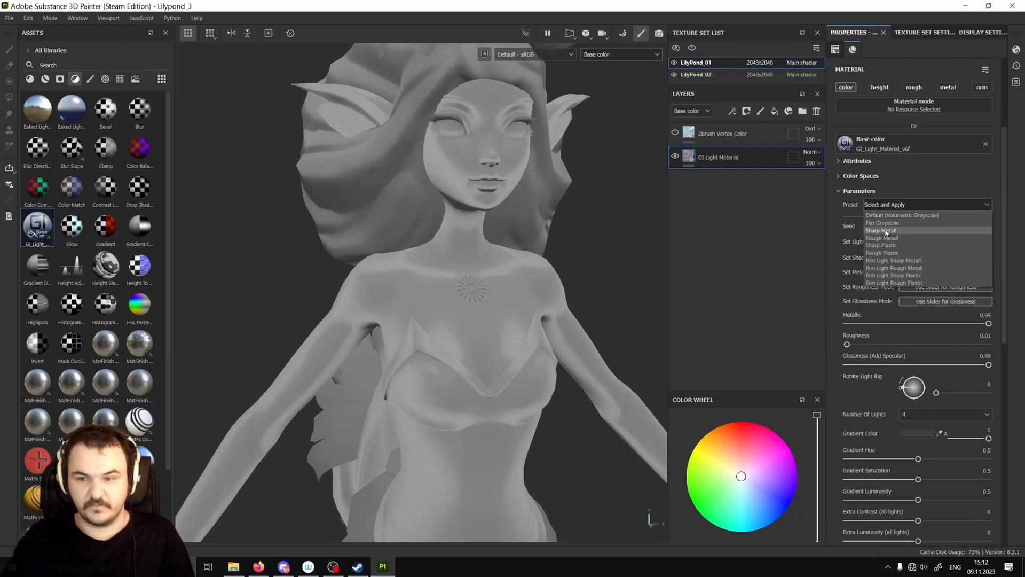
{"action": "left_click", "coordinate": [897, 260]}
{"action": "left_click_drag", "start_coordinate": [478, 307], "coordinate": [490, 326], "text": "alt"}
Compare the Rim Light Only and Front + Back + Rim Light modes on the GI light filter and keep Front + Back + Rim Light.
{"action": "left_click", "coordinate": [899, 205]}
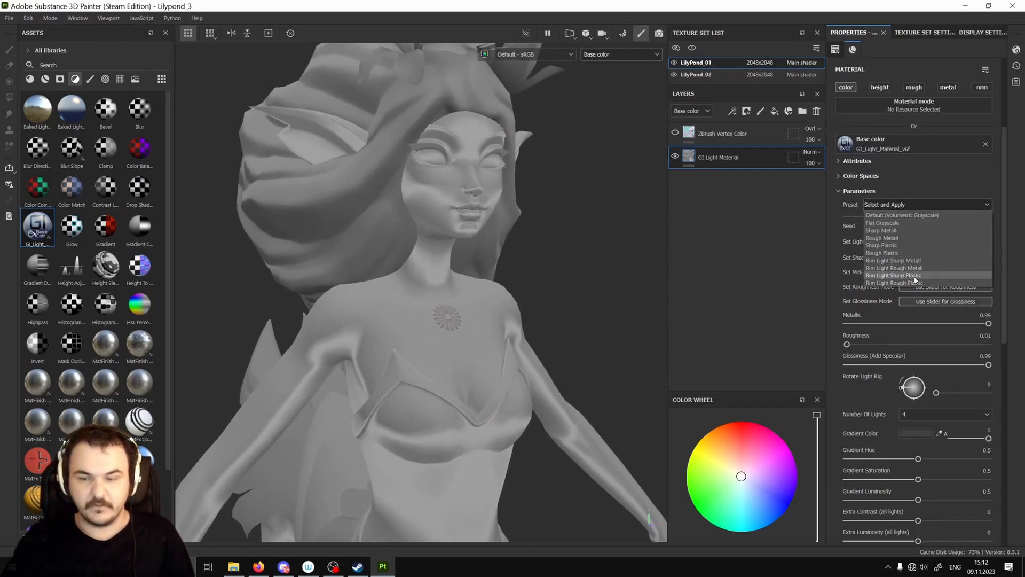
{"action": "left_click", "coordinate": [906, 205]}
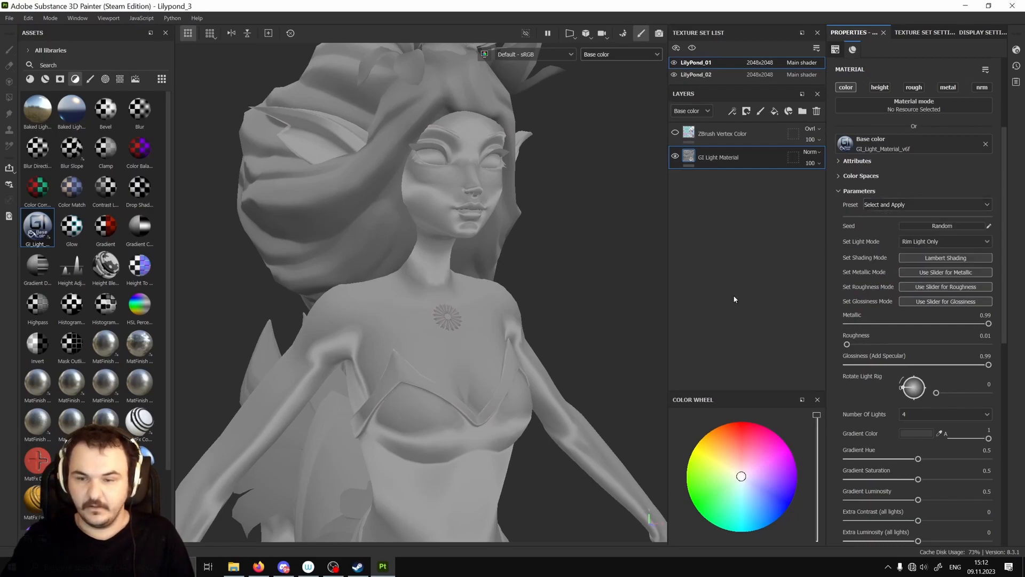
{"action": "left_click", "coordinate": [922, 243]}
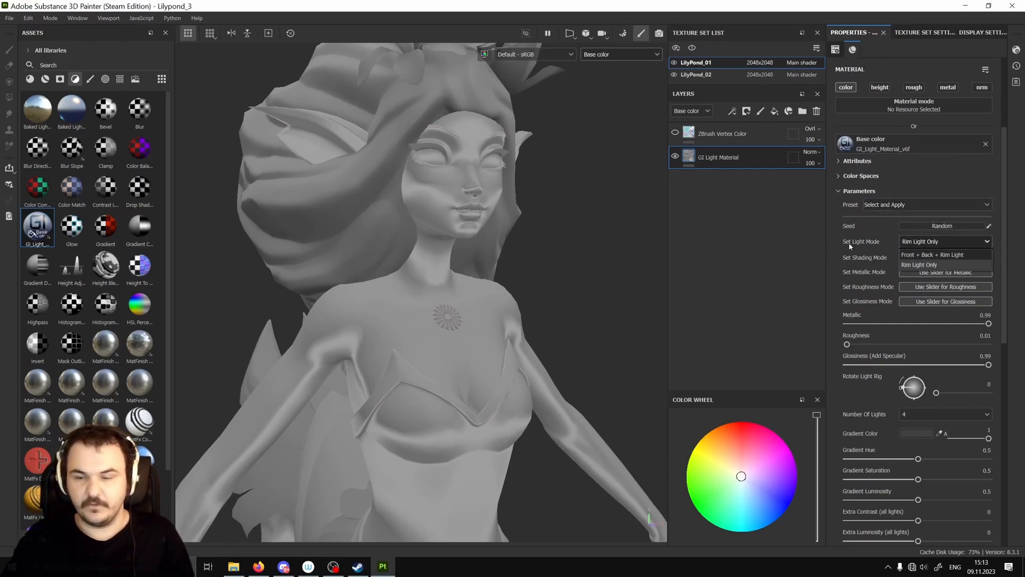
{"action": "left_click", "coordinate": [937, 254]}
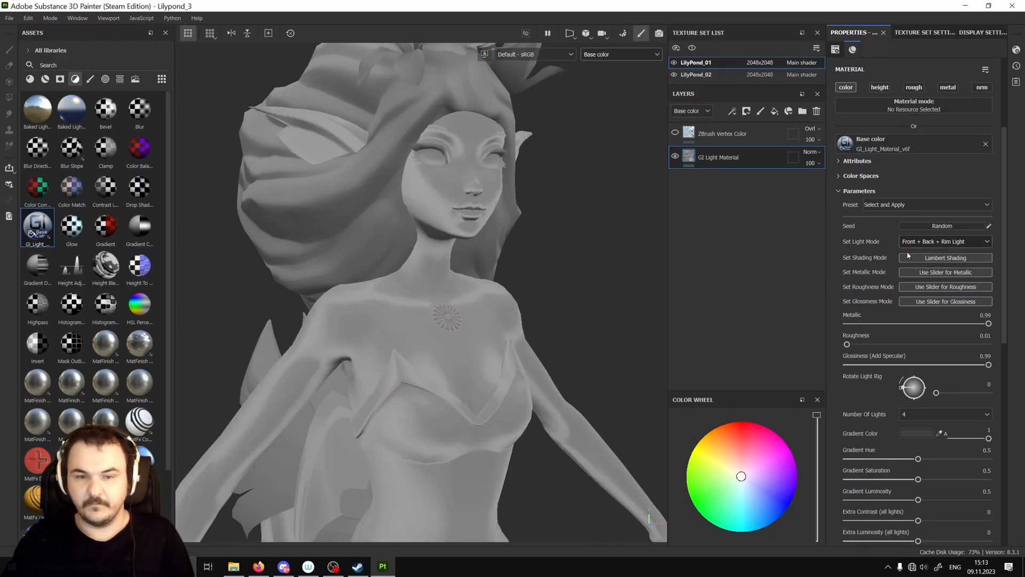
{"action": "left_click", "coordinate": [927, 242]}
{"action": "left_click", "coordinate": [923, 265]}
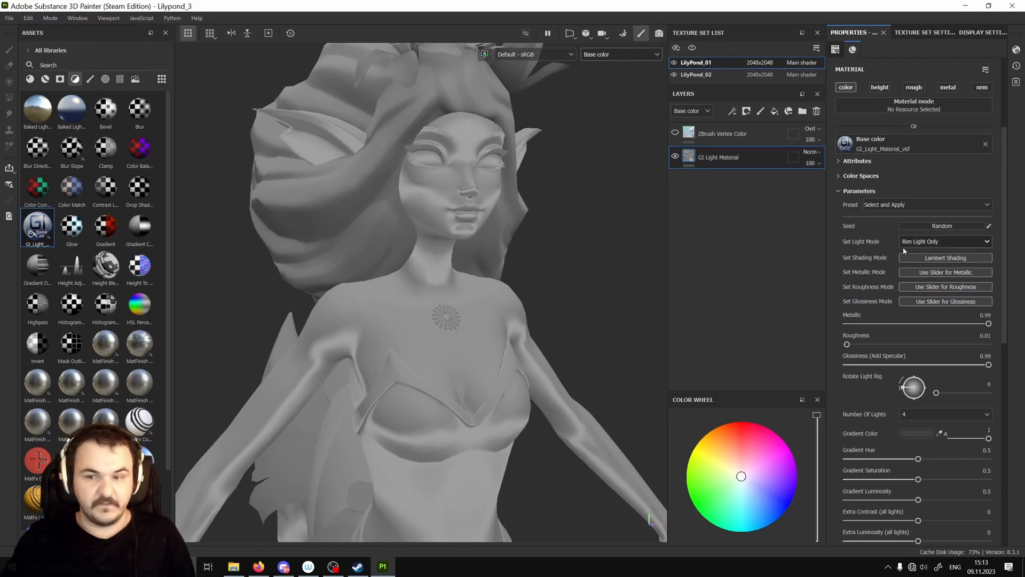
{"action": "left_click", "coordinate": [945, 242]}
{"action": "left_click", "coordinate": [932, 257]}
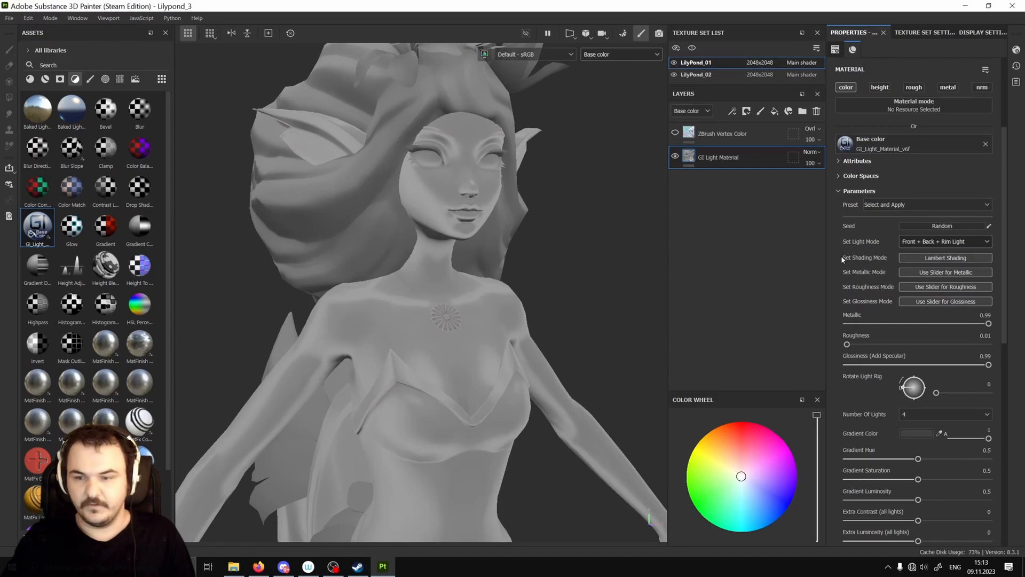
Switch the GI light filter to Fresnel Shading and test its Metallic and Roughness, returning them to 0.99 and 0.01.
{"action": "left_click", "coordinate": [943, 259]}
{"action": "left_click", "coordinate": [935, 271]}
{"action": "left_click_drag", "start_coordinate": [441, 337], "coordinate": [469, 322], "text": "alt"}
{"action": "left_click_drag", "start_coordinate": [848, 345], "coordinate": [989, 344]}
{"action": "mouse_move", "coordinate": [934, 323]}
{"action": "left_mouse_down"}
{"action": "mouse_move", "coordinate": [836, 325]}
{"action": "mouse_move", "coordinate": [827, 347]}
{"action": "mouse_move", "coordinate": [867, 323]}
{"action": "mouse_move", "coordinate": [831, 321]}
{"action": "mouse_move", "coordinate": [1023, 326]}
{"action": "left_mouse_up"}
{"action": "mouse_move", "coordinate": [848, 344]}
{"action": "left_mouse_down"}
{"action": "mouse_move", "coordinate": [1010, 346]}
{"action": "mouse_move", "coordinate": [804, 358]}
{"action": "left_mouse_up"}
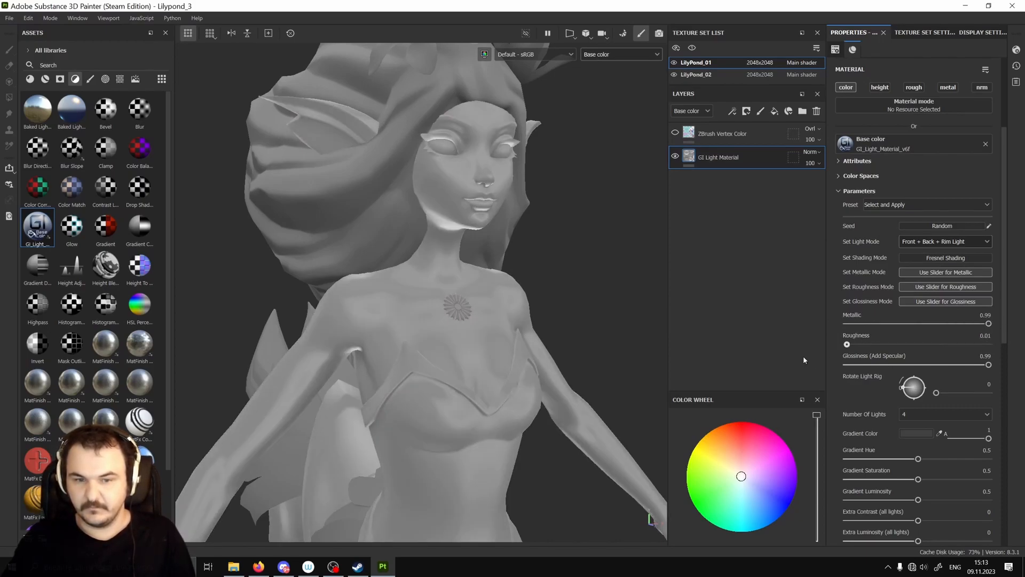
Set the light mode to Rim Light Only with Fresnel Shading and test a change of the Metallic value.
{"action": "left_click", "coordinate": [933, 241]}
{"action": "left_click", "coordinate": [924, 266]}
{"action": "mouse_move", "coordinate": [893, 323]}
{"action": "left_mouse_down"}
{"action": "mouse_move", "coordinate": [844, 326]}
{"action": "mouse_move", "coordinate": [1001, 339]}
{"action": "mouse_move", "coordinate": [838, 340]}
{"action": "left_mouse_up"}
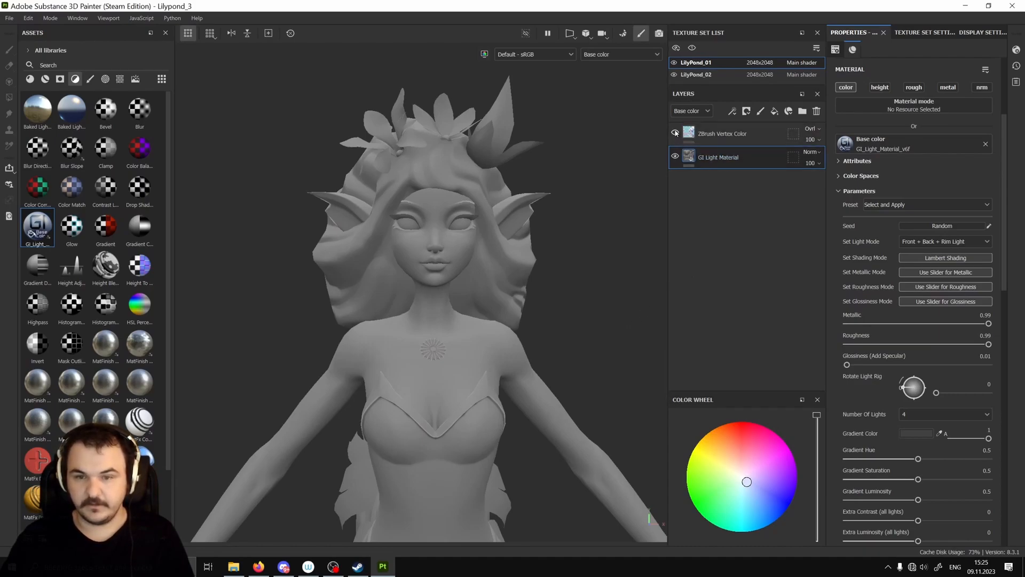
Open the FrontLight Color and BackLight Color settings of the GI Light Material layer on LilyPond_02.
{"action": "left_click", "coordinate": [701, 76]}
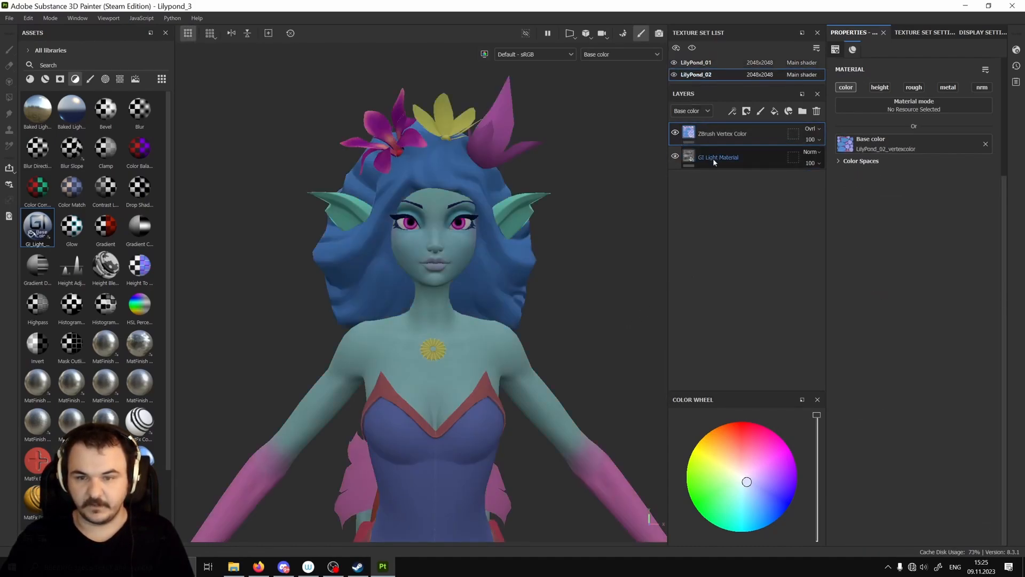
{"action": "scroll", "coordinate": [902, 294], "scroll_direction": "down", "scroll_amount": 10}
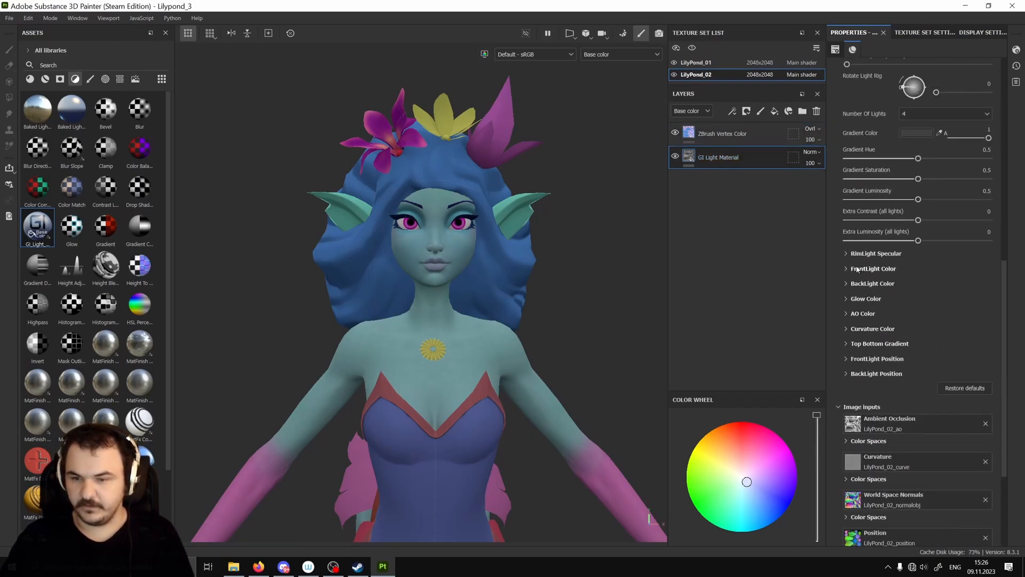
{"action": "left_click", "coordinate": [858, 268]}
{"action": "left_click", "coordinate": [860, 406]}
{"action": "scroll", "coordinate": [919, 373], "scroll_direction": "down", "scroll_amount": 2}
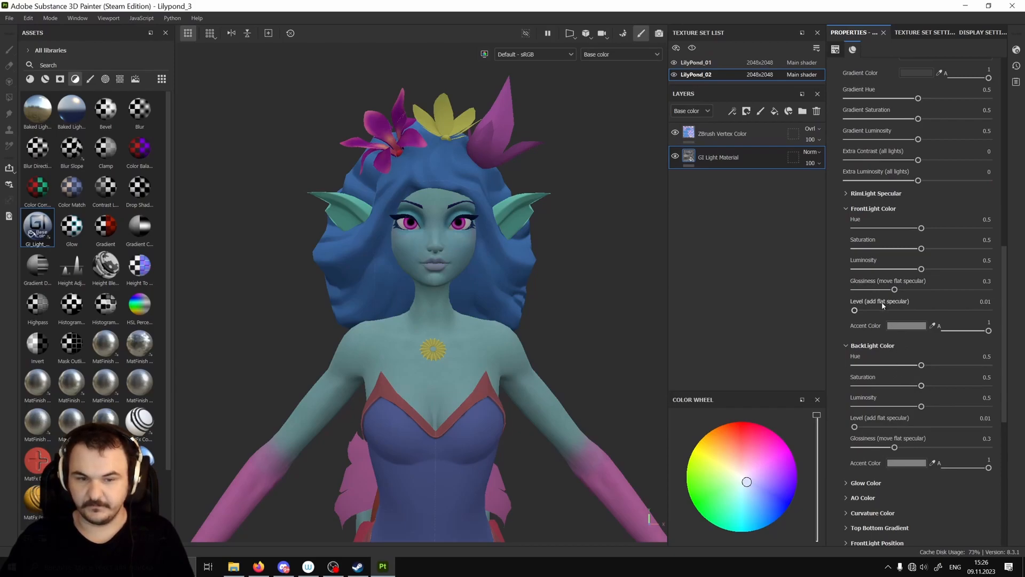
Set the flat specular Level to 0.99 for both BackLight Color and FrontLight Color, checking the hair from the side.
{"action": "left_click_drag", "start_coordinate": [417, 251], "coordinate": [534, 271], "text": "alt"}
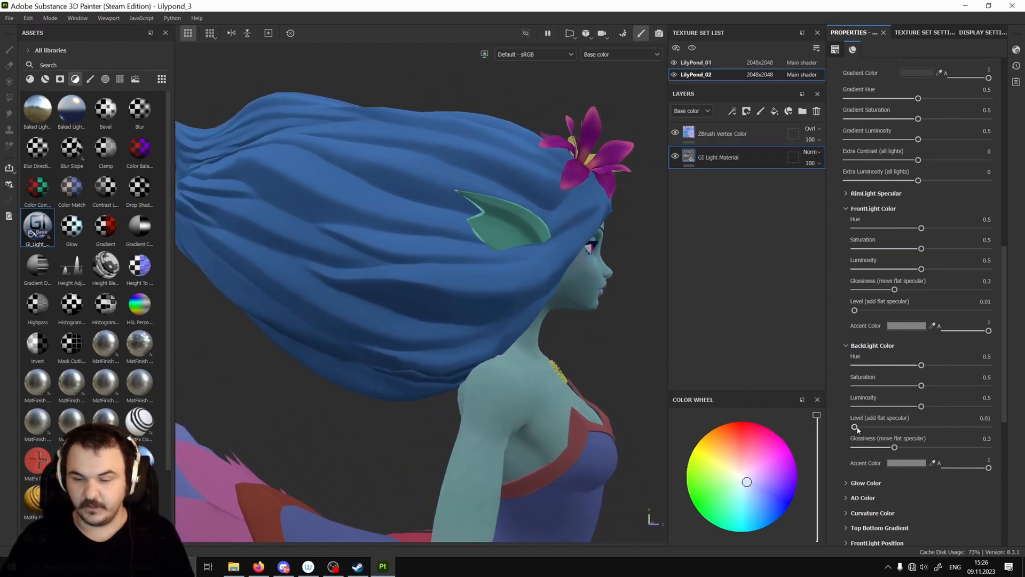
{"action": "left_click_drag", "start_coordinate": [855, 427], "coordinate": [989, 427]}
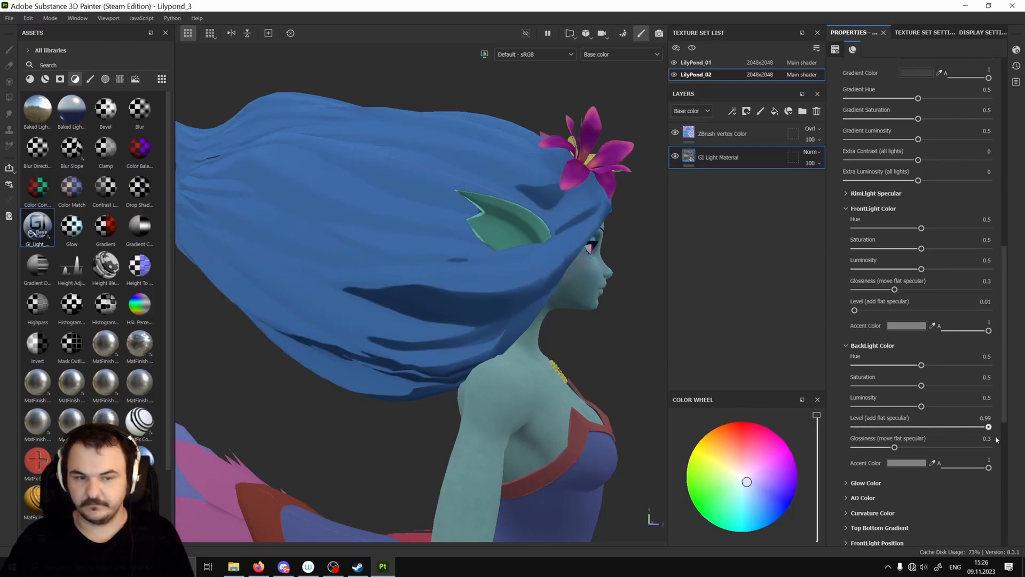
{"action": "left_click_drag", "start_coordinate": [527, 299], "coordinate": [492, 301], "text": "alt"}
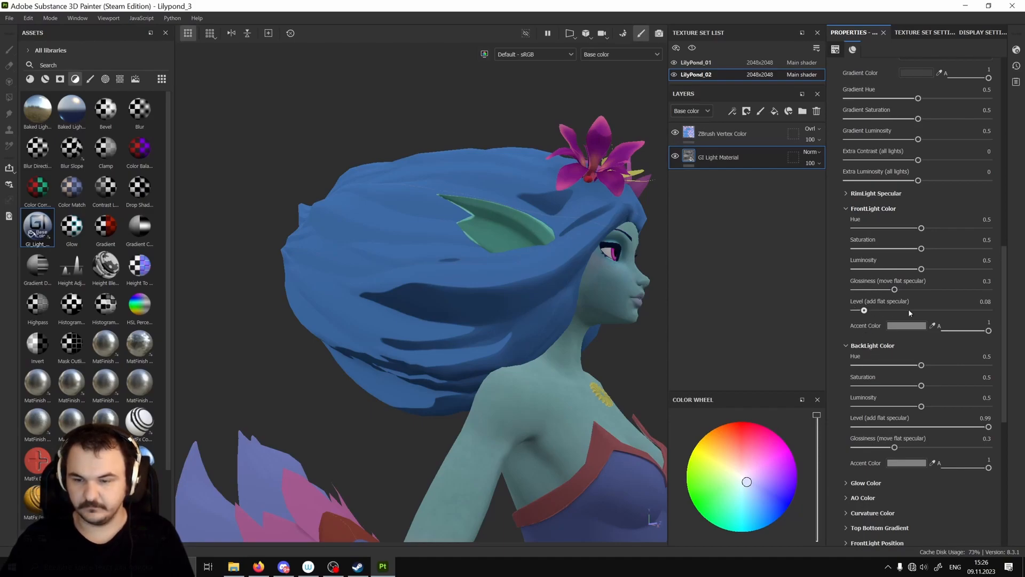
{"action": "left_click_drag", "start_coordinate": [895, 311], "coordinate": [1018, 316]}
{"action": "left_click_drag", "start_coordinate": [453, 309], "coordinate": [510, 308], "text": "alt"}
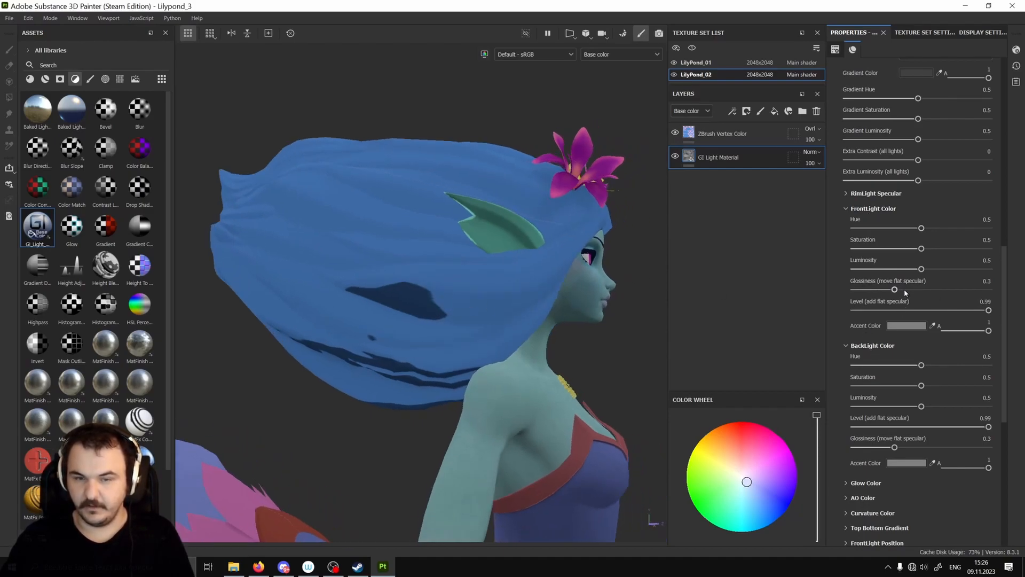
Set the flat specular Glossiness to 0.62 for FrontLight Color and 0.61 for BackLight Color.
{"action": "mouse_move", "coordinate": [895, 290]}
{"action": "left_mouse_down"}
{"action": "mouse_move", "coordinate": [951, 292]}
{"action": "mouse_move", "coordinate": [938, 294]}
{"action": "left_mouse_up"}
{"action": "left_click_drag", "start_coordinate": [894, 447], "coordinate": [937, 448]}
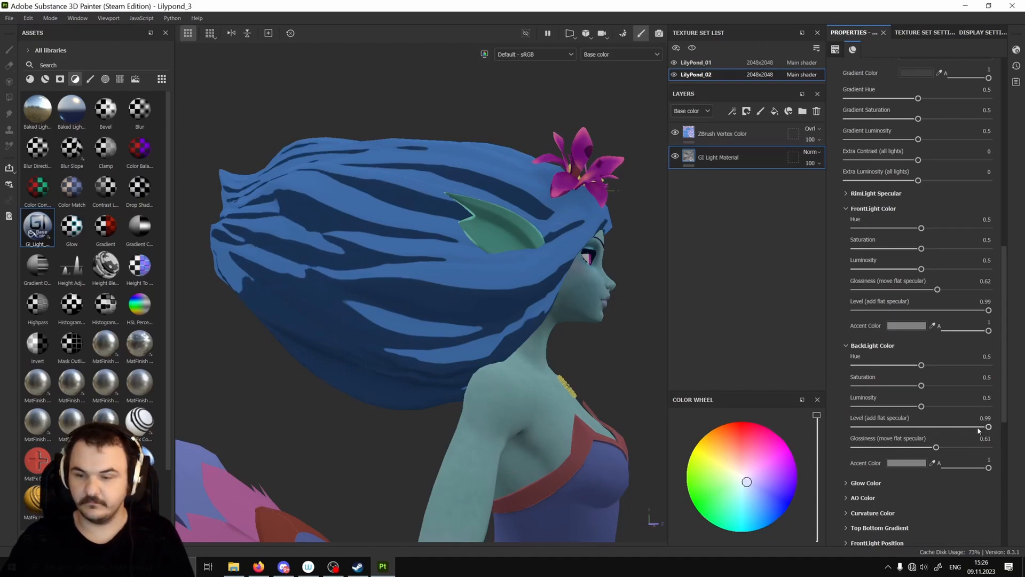
{"action": "mouse_move", "coordinate": [937, 448]}
{"action": "left_mouse_down"}
{"action": "mouse_move", "coordinate": [893, 449]}
{"action": "mouse_move", "coordinate": [952, 447]}
{"action": "mouse_move", "coordinate": [936, 447]}
{"action": "left_mouse_up"}
Examine the flat front and back lighting on the character's hair from several angles and distances.
{"action": "left_click_drag", "start_coordinate": [492, 286], "coordinate": [381, 259], "text": "alt"}
{"action": "right_click_drag", "start_coordinate": [381, 259], "coordinate": [587, 270], "text": "alt"}
{"action": "middle_click_drag", "start_coordinate": [587, 270], "coordinate": [471, 275], "text": "alt"}
{"action": "left_click_drag", "start_coordinate": [472, 277], "coordinate": [401, 263], "text": "alt"}
{"action": "middle_click_drag", "start_coordinate": [534, 262], "coordinate": [416, 309], "text": "alt"}
{"action": "left_click_drag", "start_coordinate": [416, 309], "coordinate": [438, 272], "text": "alt"}
{"action": "right_click_drag", "start_coordinate": [438, 272], "coordinate": [476, 262], "text": "alt"}
{"action": "left_click_drag", "start_coordinate": [475, 261], "coordinate": [453, 216], "text": "alt"}
{"action": "left_click_drag", "start_coordinate": [470, 287], "coordinate": [551, 278], "text": "alt"}
Set Glossiness (Add Specular) to 0.99 and Roughness to 0.01 on the LilyPond_02 GI light filter, keeping Metallic at 0.99.
{"action": "scroll", "coordinate": [915, 284], "scroll_direction": "up", "scroll_amount": 3}
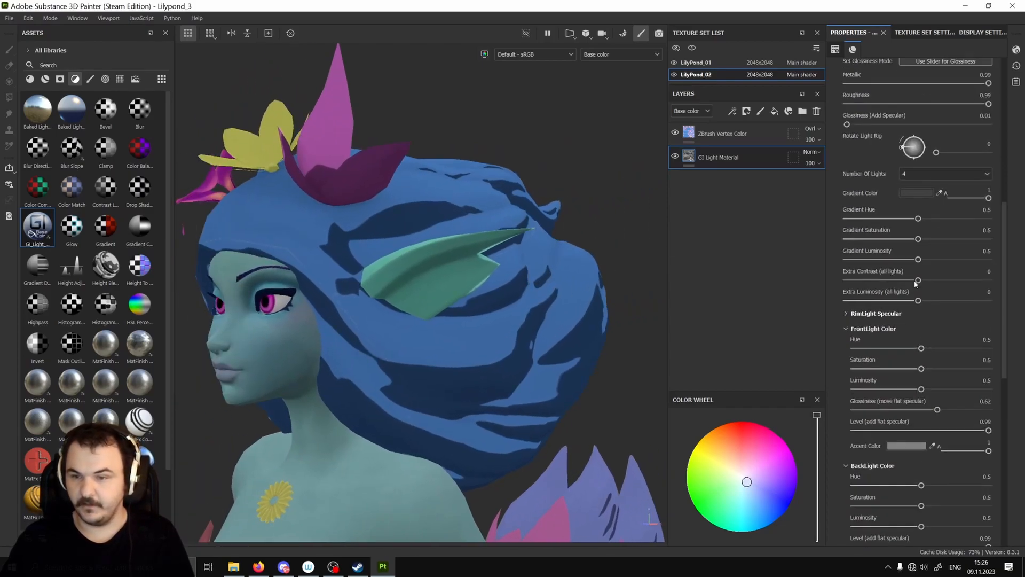
{"action": "scroll", "coordinate": [914, 286], "scroll_direction": "up", "scroll_amount": 5}
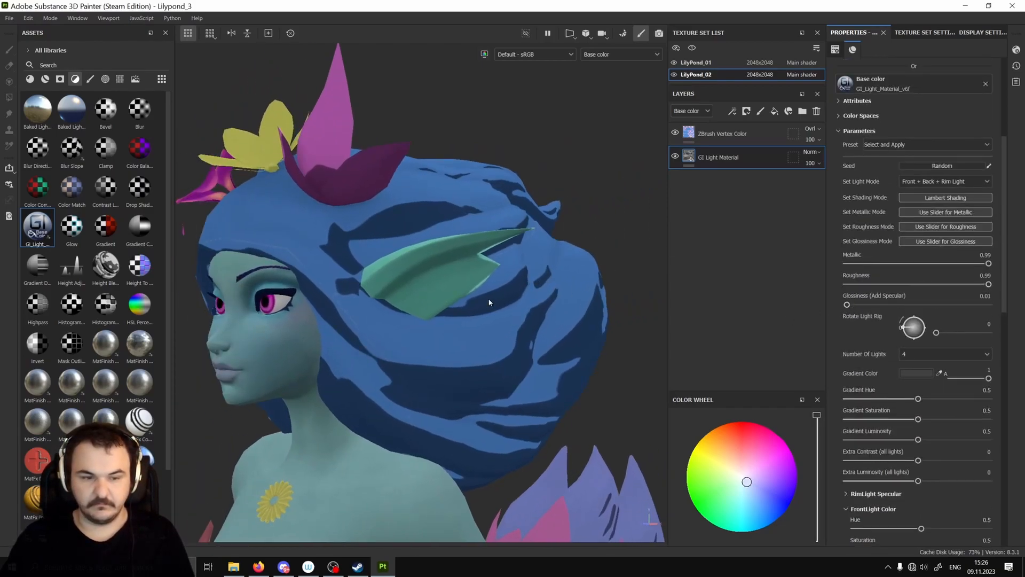
{"action": "left_click_drag", "start_coordinate": [489, 303], "coordinate": [397, 234], "text": "alt"}
{"action": "left_click_drag", "start_coordinate": [518, 304], "coordinate": [467, 293], "text": "alt"}
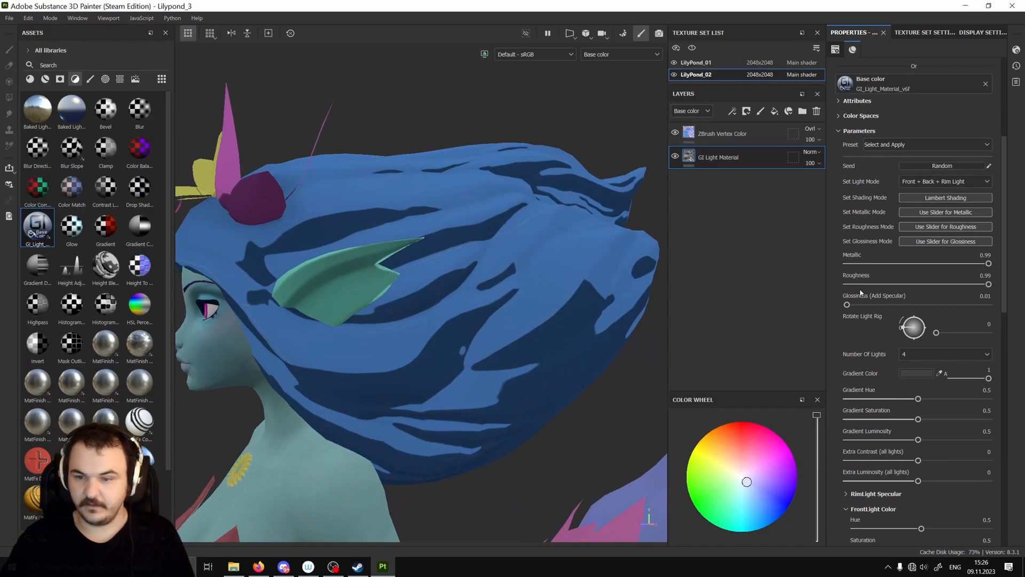
{"action": "left_click_drag", "start_coordinate": [848, 305], "coordinate": [991, 305]}
{"action": "left_click_drag", "start_coordinate": [420, 328], "coordinate": [501, 337], "text": "alt"}
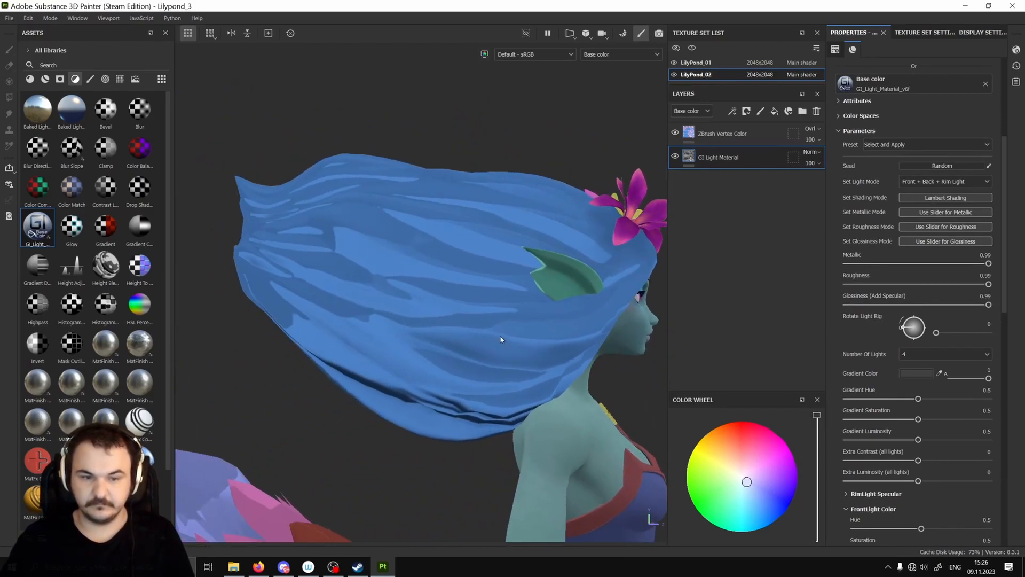
{"action": "mouse_move", "coordinate": [880, 264]}
{"action": "left_mouse_down"}
{"action": "mouse_move", "coordinate": [839, 264]}
{"action": "mouse_move", "coordinate": [823, 283]}
{"action": "mouse_move", "coordinate": [989, 263]}
{"action": "mouse_move", "coordinate": [933, 264]}
{"action": "mouse_move", "coordinate": [918, 270]}
{"action": "mouse_move", "coordinate": [1024, 275]}
{"action": "left_mouse_up"}
{"action": "left_click_drag", "start_coordinate": [522, 217], "coordinate": [551, 219], "text": "alt"}
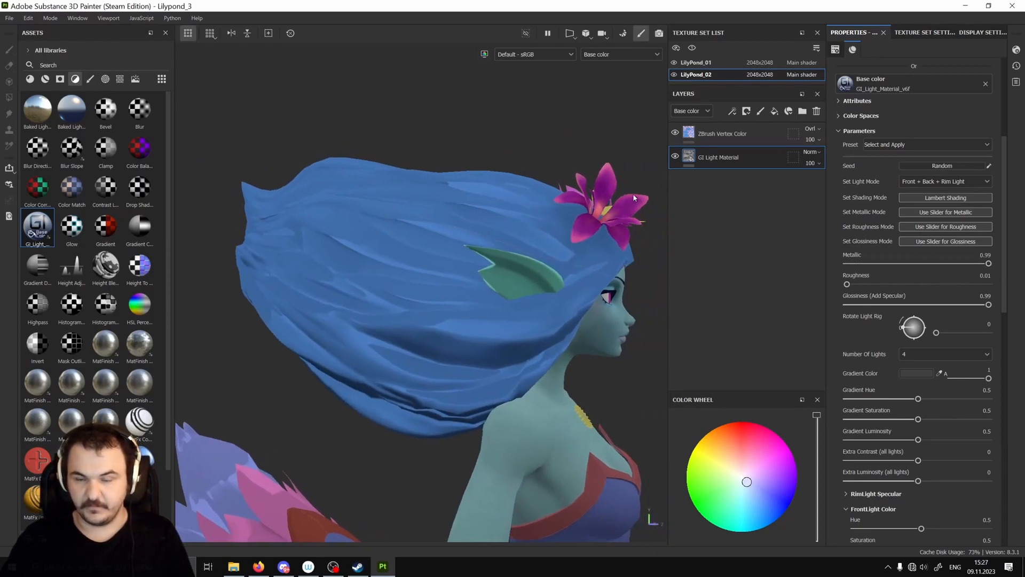
Switch the LilyPond_02 GI light filter to Fresnel Shading and set its light mode to Rim Light Only.
{"action": "left_click", "coordinate": [933, 199]}
{"action": "left_click_drag", "start_coordinate": [526, 251], "coordinate": [518, 300], "text": "alt"}
{"action": "left_click", "coordinate": [911, 183]}
{"action": "left_click", "coordinate": [919, 206]}
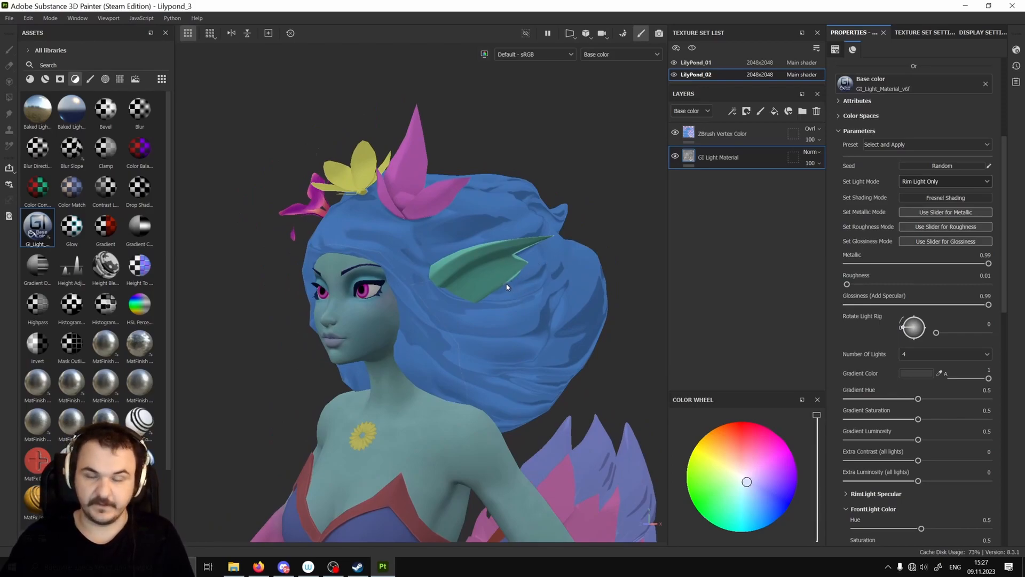
Try the FrontLight Color flat specular Level on the GI Light Material layer of LilyPond_02.
{"action": "scroll", "coordinate": [968, 406], "scroll_direction": "down", "scroll_amount": 5}
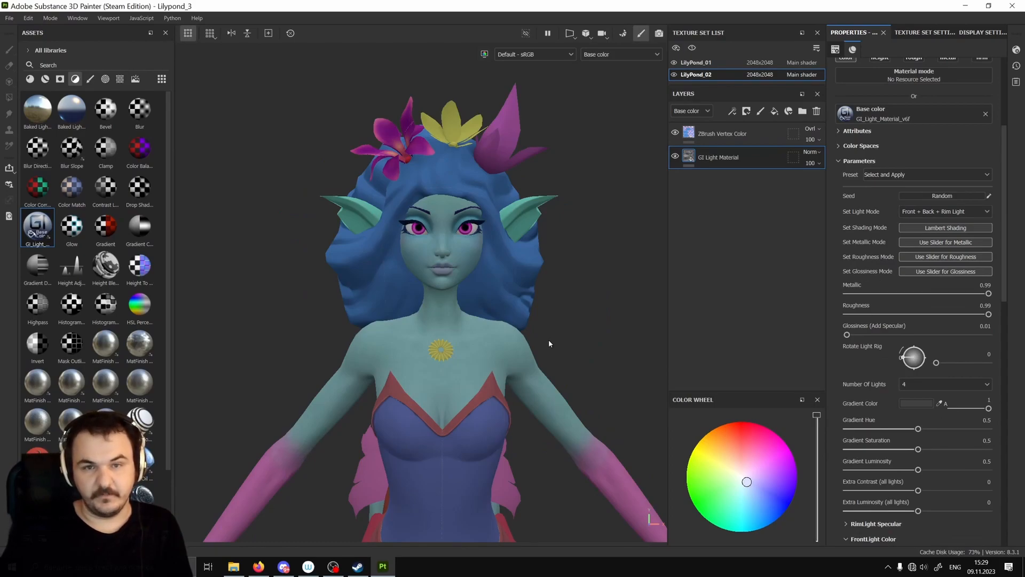
{"action": "left_click_drag", "start_coordinate": [549, 339], "coordinate": [531, 317], "text": "alt"}
{"action": "scroll", "coordinate": [935, 357], "scroll_direction": "down", "scroll_amount": 5}
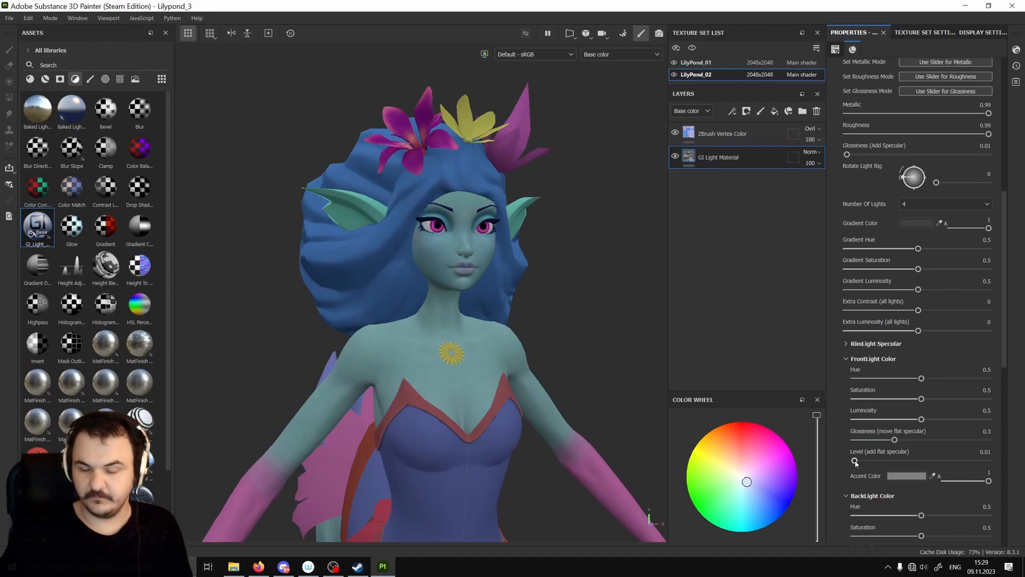
{"action": "mouse_move", "coordinate": [856, 462]}
{"action": "left_mouse_down"}
{"action": "mouse_move", "coordinate": [965, 457]}
{"action": "mouse_move", "coordinate": [948, 468]}
{"action": "mouse_move", "coordinate": [848, 453]}
{"action": "left_mouse_up"}
On LilyPond_01's GI Light Material layer, set both flat specular Levels to 0.99, FrontLight Glossiness to about 0.58, and raise BackLight Glossiness.
{"action": "left_click", "coordinate": [691, 62]}
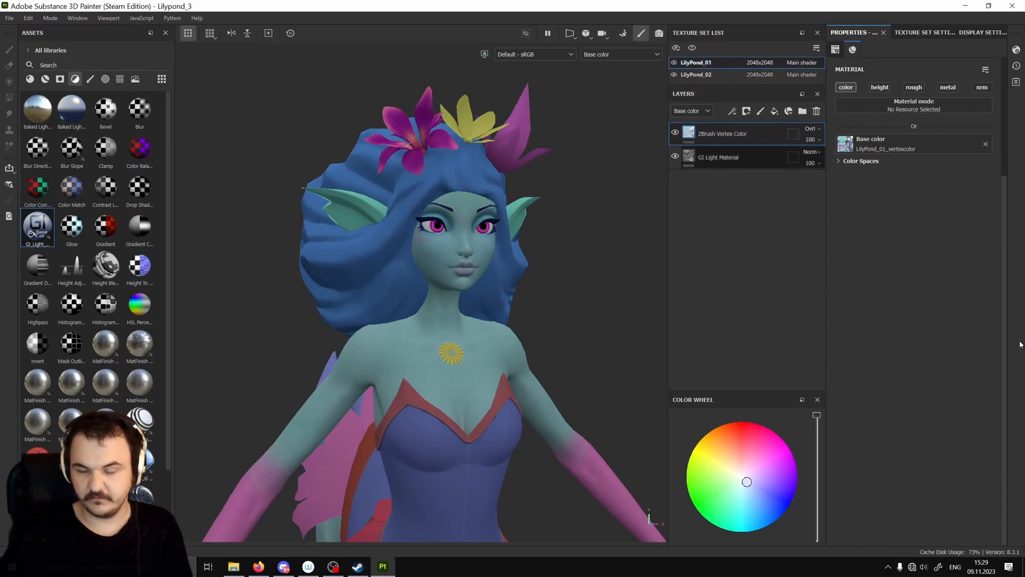
{"action": "left_click", "coordinate": [750, 159]}
{"action": "scroll", "coordinate": [926, 322], "scroll_direction": "down", "scroll_amount": 7}
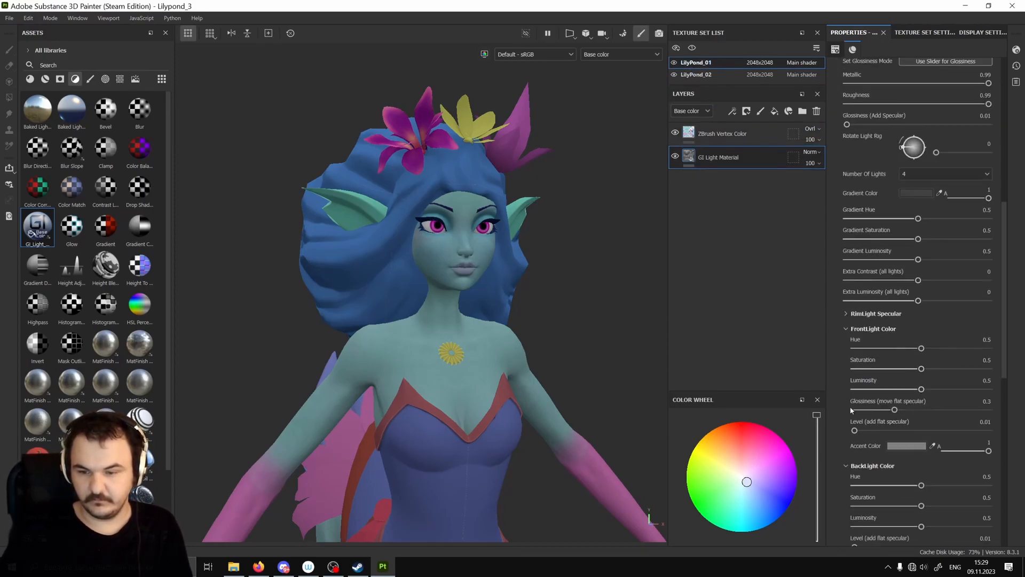
{"action": "left_click_drag", "start_coordinate": [854, 430], "coordinate": [989, 430]}
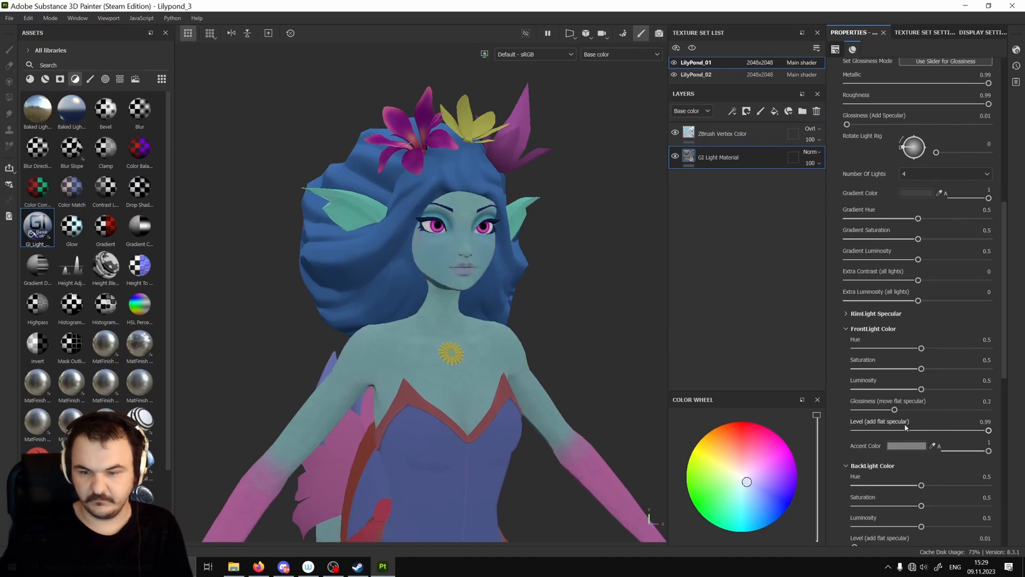
{"action": "scroll", "coordinate": [889, 458], "scroll_direction": "down", "scroll_amount": 2}
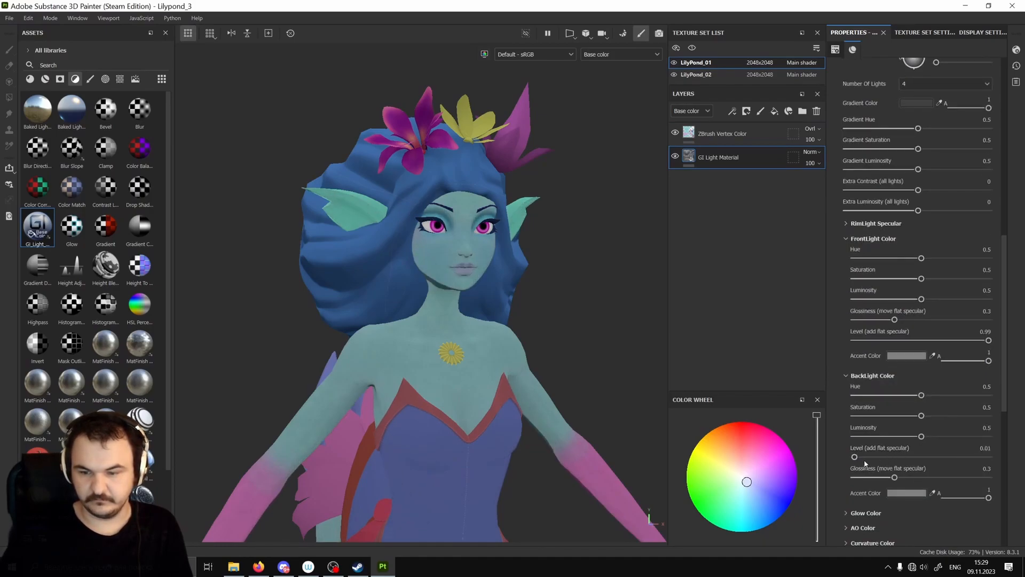
{"action": "left_click_drag", "start_coordinate": [855, 458], "coordinate": [989, 458]}
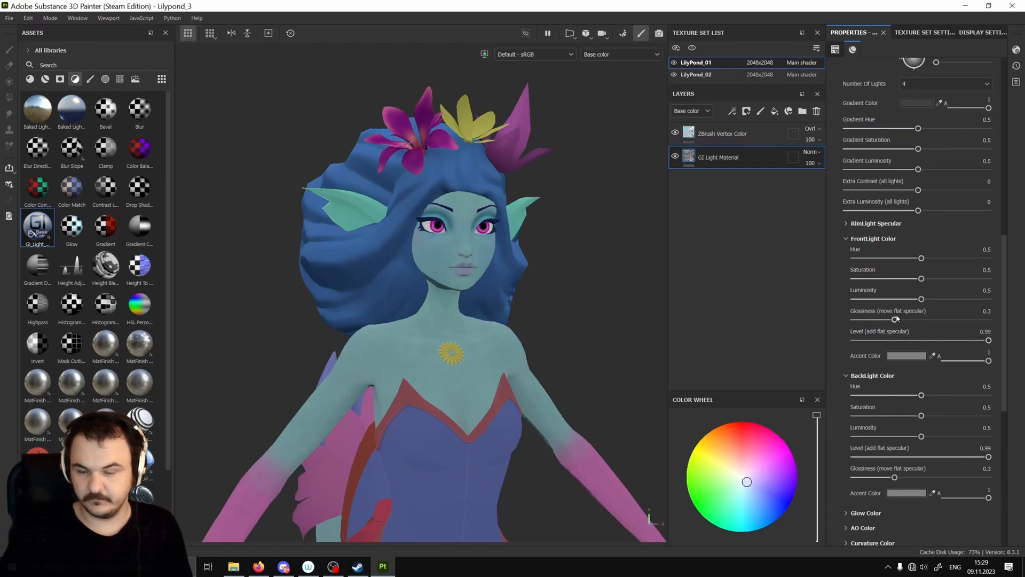
{"action": "mouse_move", "coordinate": [896, 319]}
{"action": "left_mouse_down"}
{"action": "mouse_move", "coordinate": [880, 320]}
{"action": "mouse_move", "coordinate": [935, 319]}
{"action": "left_mouse_up"}
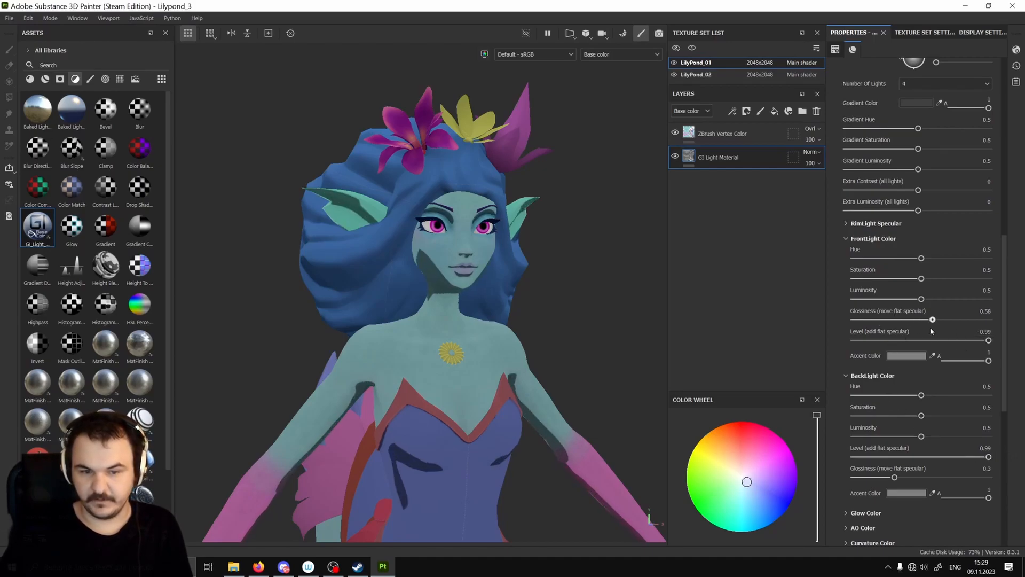
{"action": "left_click_drag", "start_coordinate": [895, 477], "coordinate": [945, 477]}
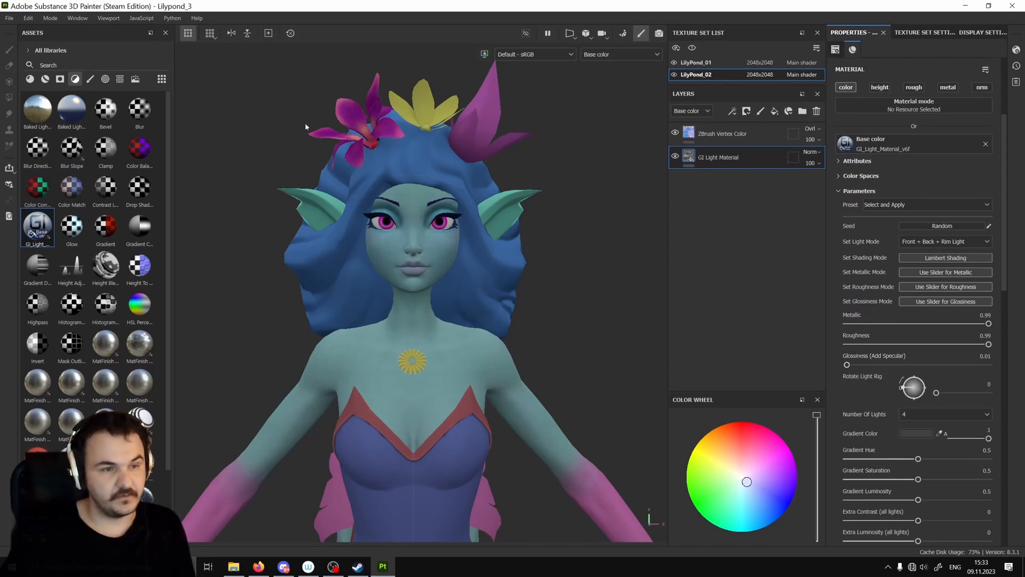
Find the Fabric Triangle Small texture and assign it to the Metallic, Roughness and Glossiness image inputs of LilyPond_02's GI Light Material.
{"action": "left_click", "coordinate": [120, 80]}
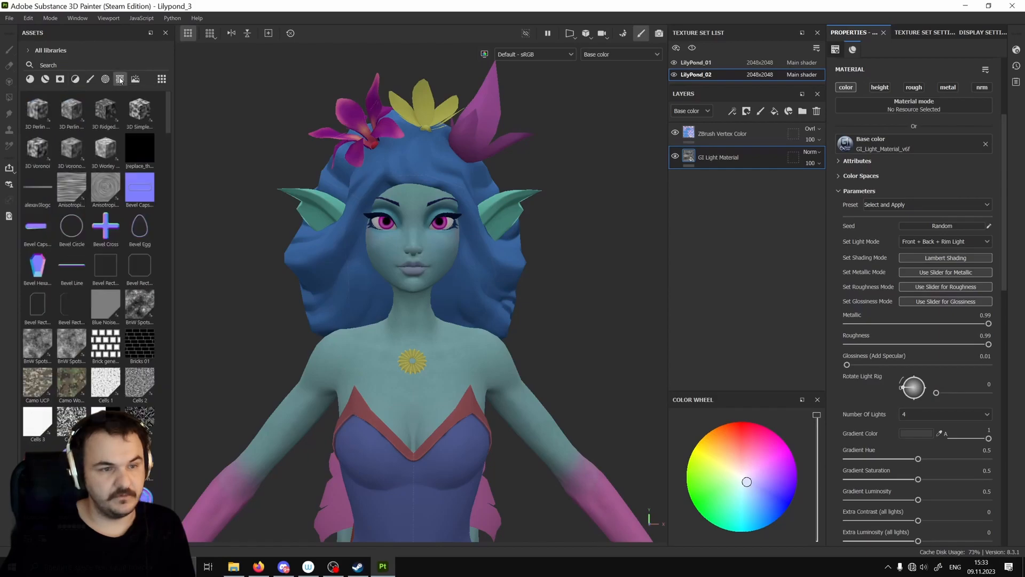
{"action": "scroll", "coordinate": [131, 214], "scroll_direction": "down", "scroll_amount": 5}
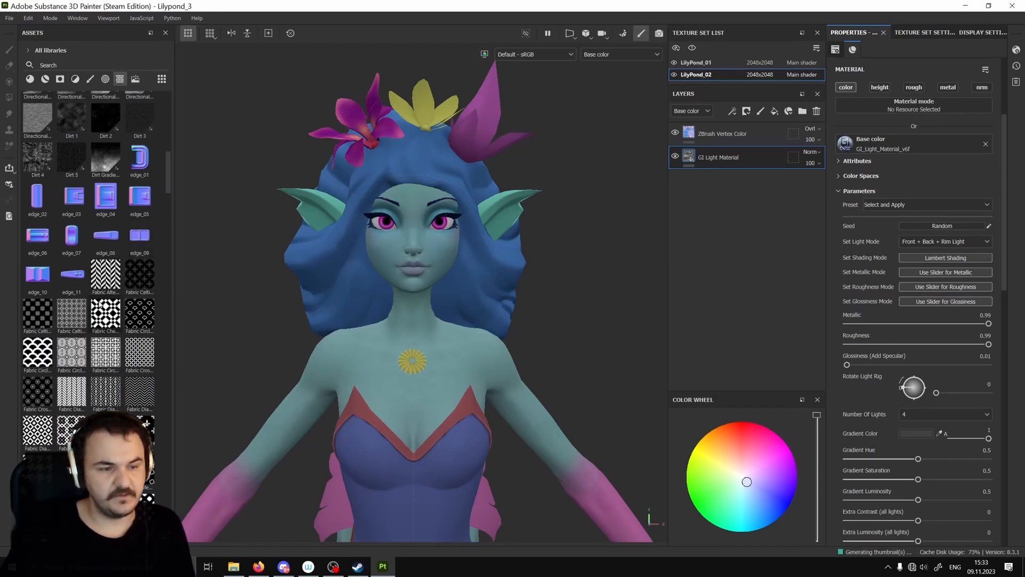
{"action": "scroll", "coordinate": [122, 243], "scroll_direction": "down", "scroll_amount": 3}
{"action": "scroll", "coordinate": [118, 256], "scroll_direction": "down", "scroll_amount": 3}
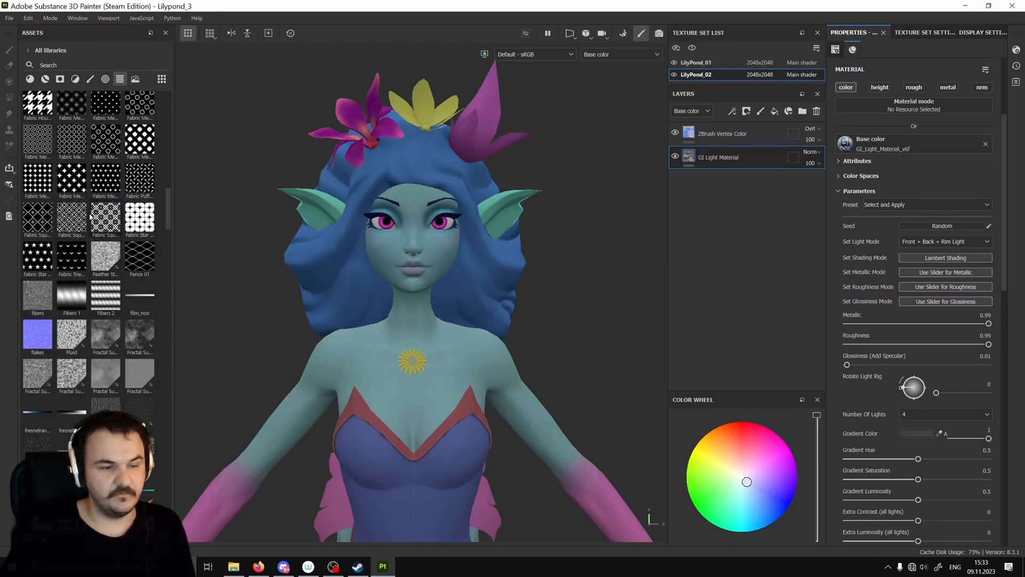
{"action": "scroll", "coordinate": [58, 267], "scroll_direction": "up", "scroll_amount": 3}
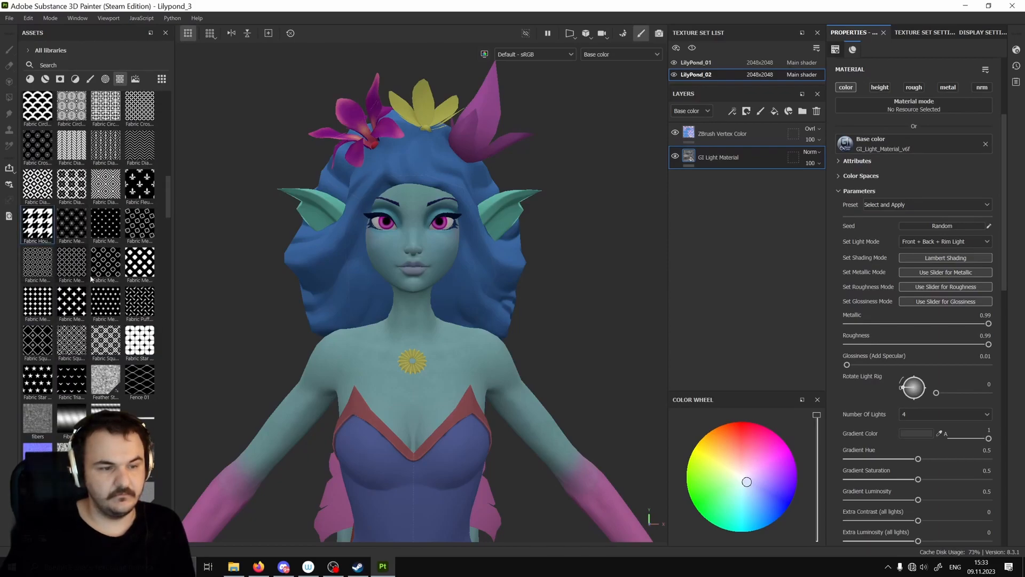
{"action": "scroll", "coordinate": [78, 312], "scroll_direction": "down", "scroll_amount": 3}
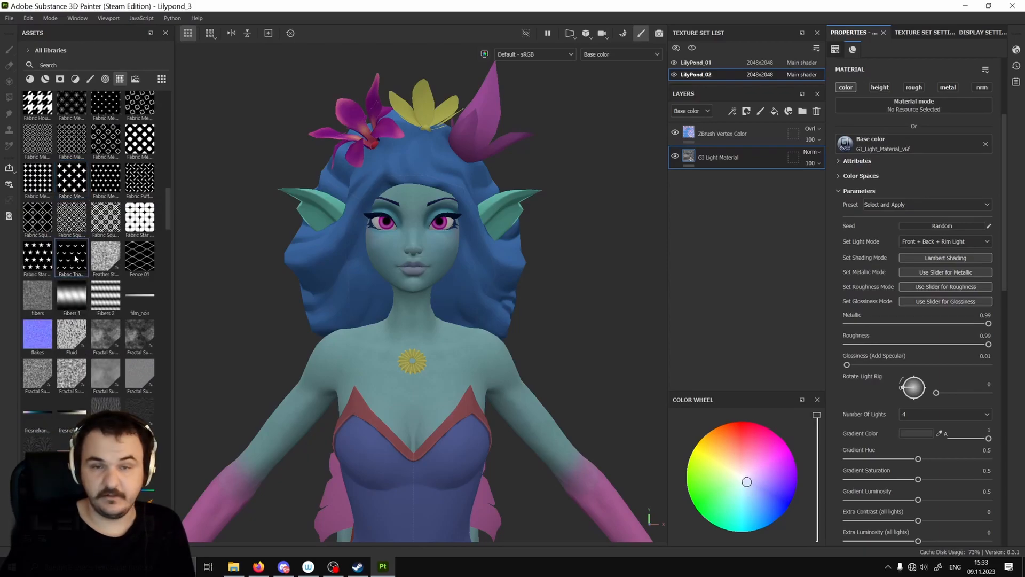
{"action": "scroll", "coordinate": [907, 385], "scroll_direction": "down", "scroll_amount": 10}
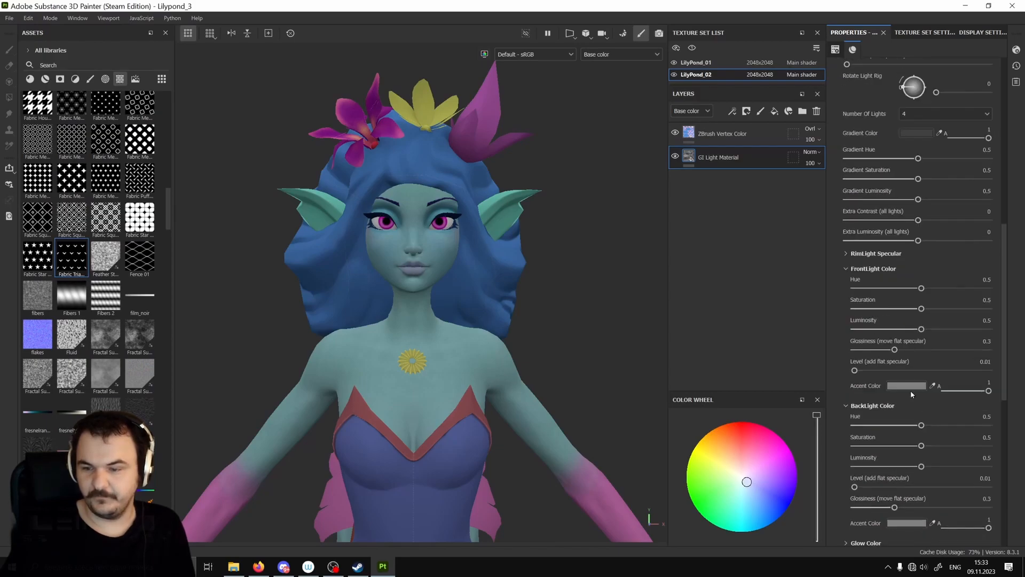
{"action": "left_click_drag", "start_coordinate": [72, 261], "coordinate": [908, 440]}
{"action": "left_click_drag", "start_coordinate": [72, 260], "coordinate": [918, 471]}
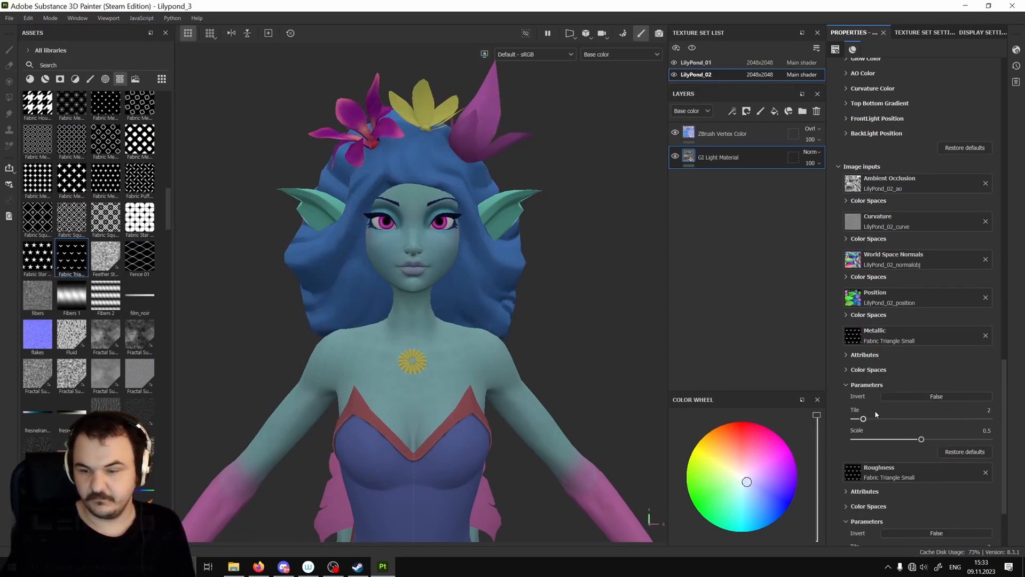
{"action": "scroll", "coordinate": [875, 408], "scroll_direction": "down", "scroll_amount": 3}
{"action": "left_click_drag", "start_coordinate": [75, 260], "coordinate": [891, 508]}
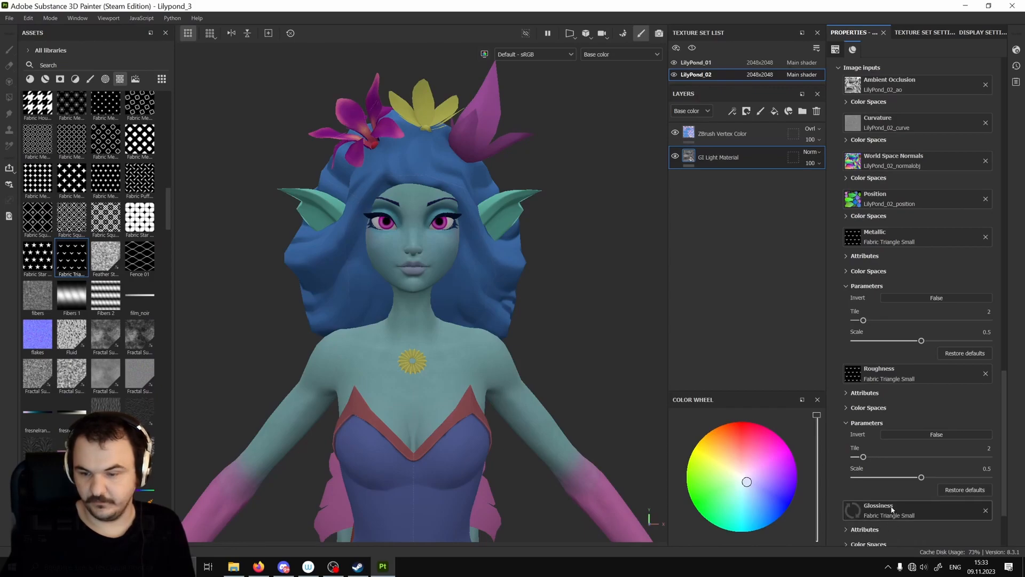
Switch the filter's Metallic, Roughness and Glossiness modes to Use Texture.
{"action": "scroll", "coordinate": [940, 358], "scroll_direction": "up", "scroll_amount": 5}
{"action": "scroll", "coordinate": [906, 367], "scroll_direction": "up", "scroll_amount": 2}
{"action": "scroll", "coordinate": [924, 376], "scroll_direction": "down", "scroll_amount": 5}
{"action": "scroll", "coordinate": [931, 387], "scroll_direction": "up", "scroll_amount": 5}
{"action": "scroll", "coordinate": [937, 385], "scroll_direction": "up", "scroll_amount": 10}
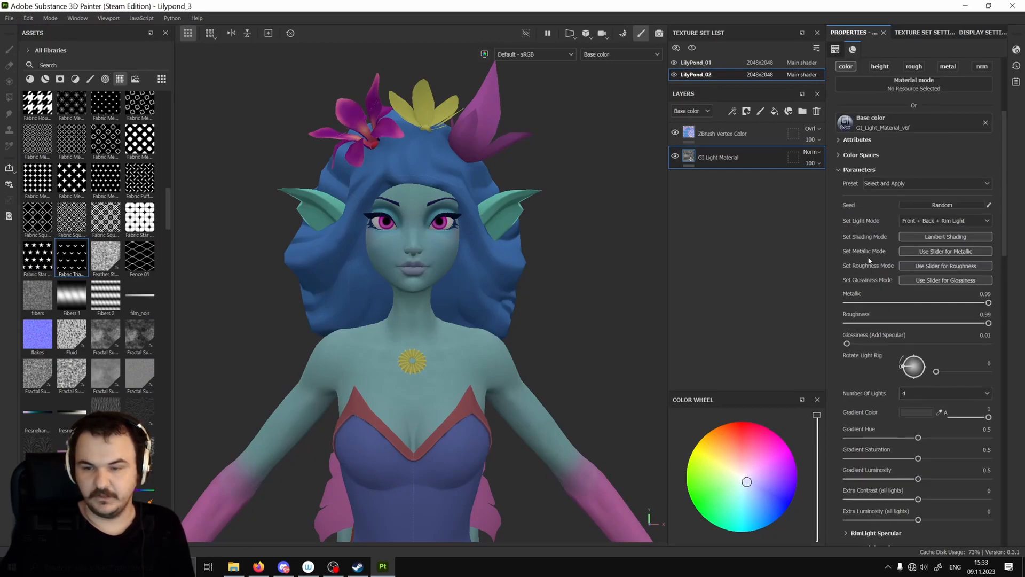
{"action": "left_click", "coordinate": [936, 252]}
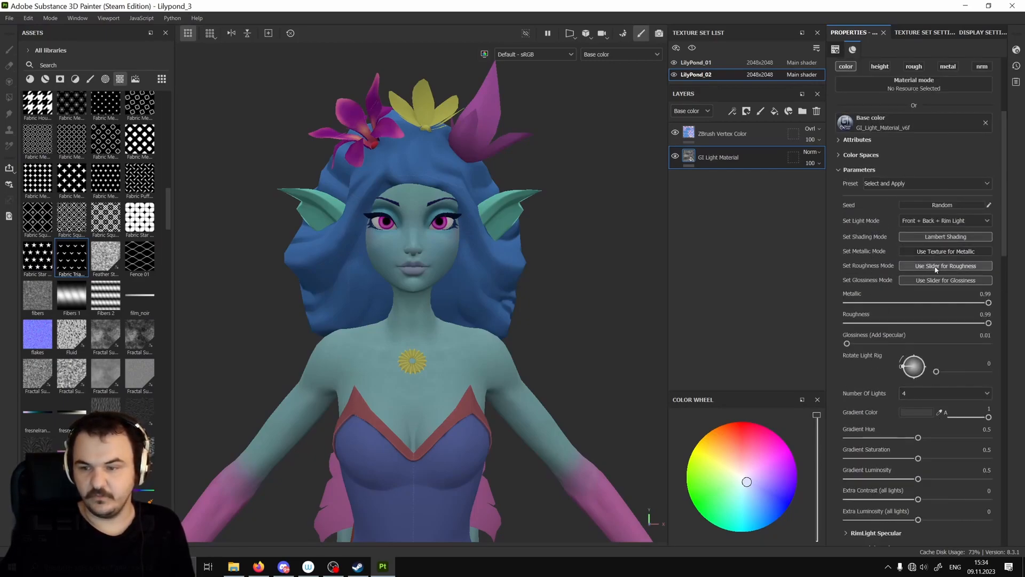
{"action": "left_click", "coordinate": [942, 266]}
{"action": "left_click", "coordinate": [939, 281]}
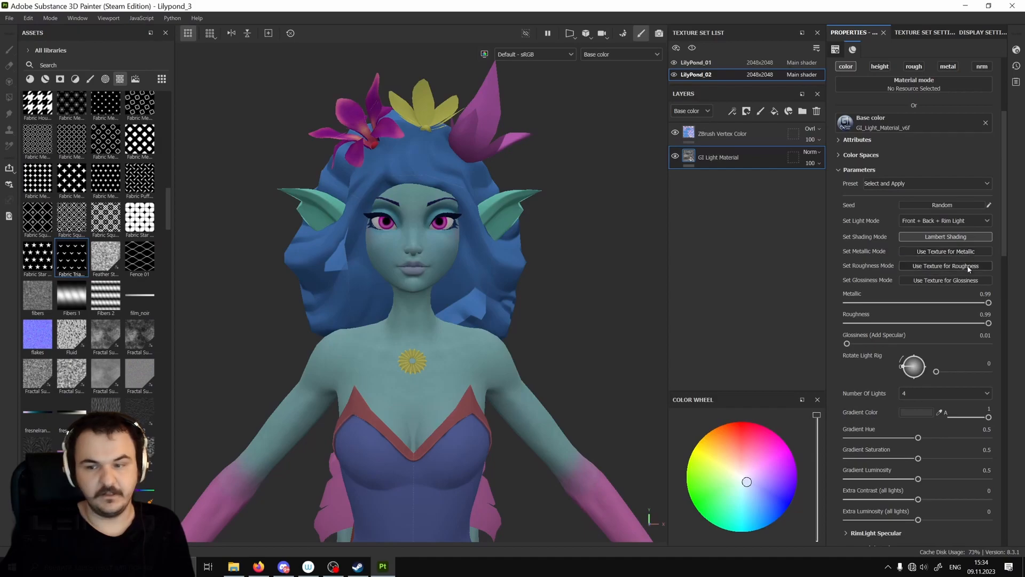
Set the Tile value of the Glossiness, Roughness and Metallic fabric textures to 12.
{"action": "scroll", "coordinate": [950, 374], "scroll_direction": "down", "scroll_amount": 15}
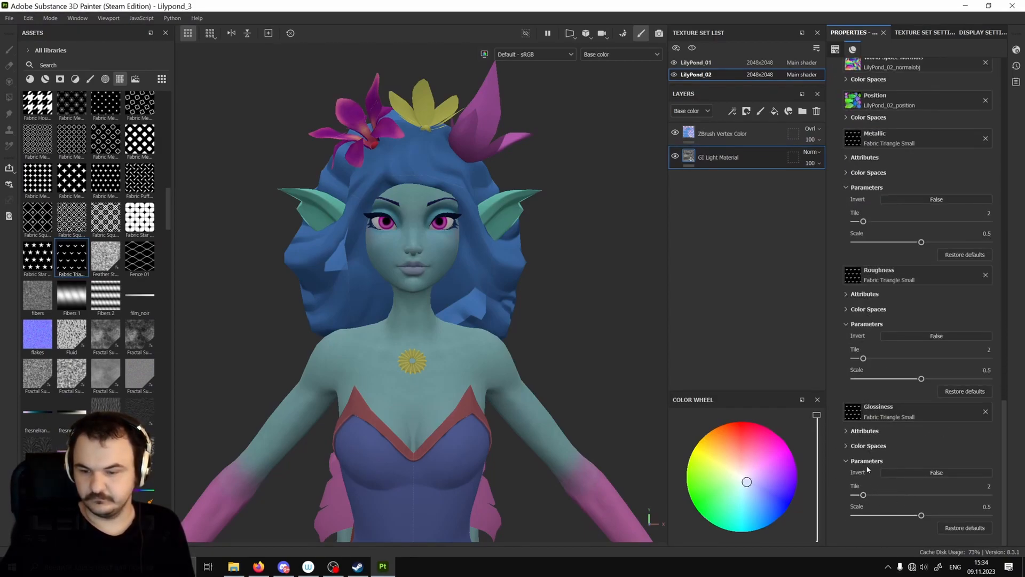
{"action": "left_click_drag", "start_coordinate": [865, 495], "coordinate": [955, 501]}
{"action": "left_click_drag", "start_coordinate": [426, 327], "coordinate": [505, 323], "text": "alt+shift"}
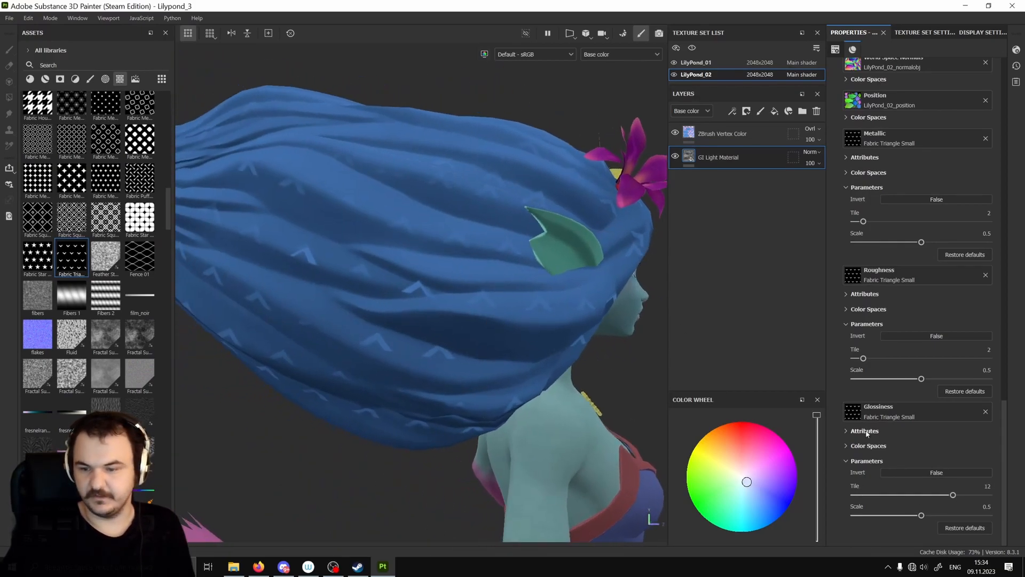
{"action": "left_click_drag", "start_coordinate": [864, 358], "coordinate": [953, 367]}
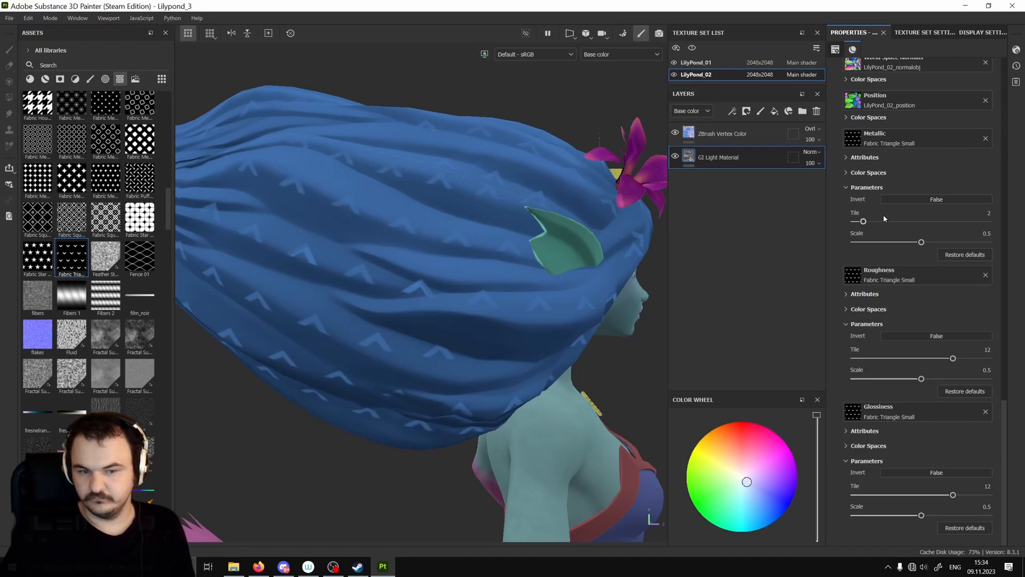
{"action": "left_click_drag", "start_coordinate": [873, 222], "coordinate": [951, 229]}
Set the Roughness texture's Scale to 0.78 and check the triangle pattern on the hair from several angles.
{"action": "left_click_drag", "start_coordinate": [354, 265], "coordinate": [630, 290], "text": "alt"}
{"action": "left_click_drag", "start_coordinate": [925, 379], "coordinate": [961, 380]}
{"action": "scroll", "coordinate": [437, 331], "scroll_direction": "up", "scroll_amount": 3}
{"action": "scroll", "coordinate": [435, 330], "scroll_direction": "up", "scroll_amount": 3}
{"action": "scroll", "coordinate": [440, 222], "scroll_direction": "down", "scroll_amount": 3}
{"action": "left_click_drag", "start_coordinate": [440, 223], "coordinate": [384, 248], "text": "alt"}
{"action": "scroll", "coordinate": [385, 248], "scroll_direction": "down", "scroll_amount": 5}
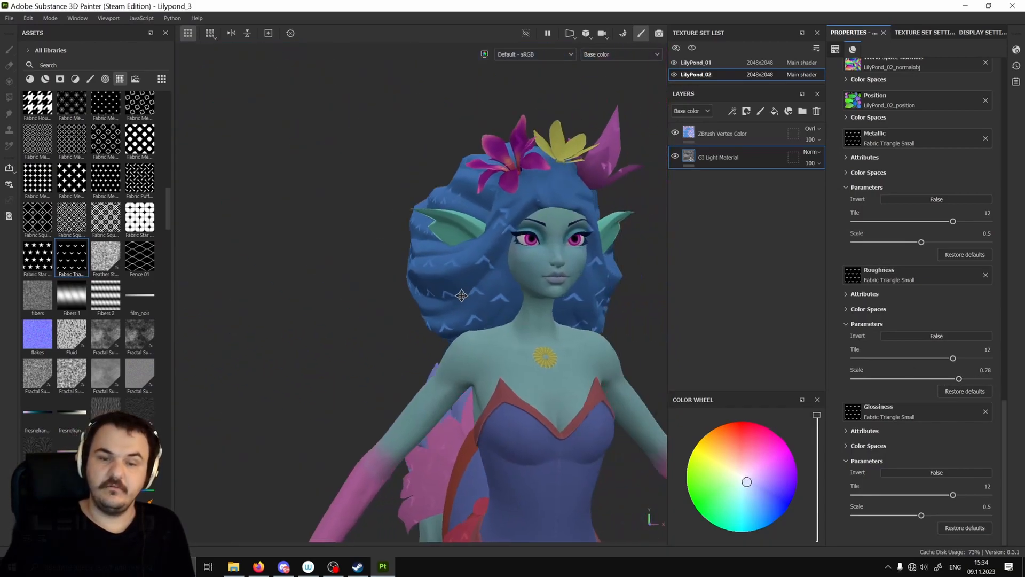
{"action": "left_click_drag", "start_coordinate": [521, 214], "coordinate": [481, 214], "text": "alt"}
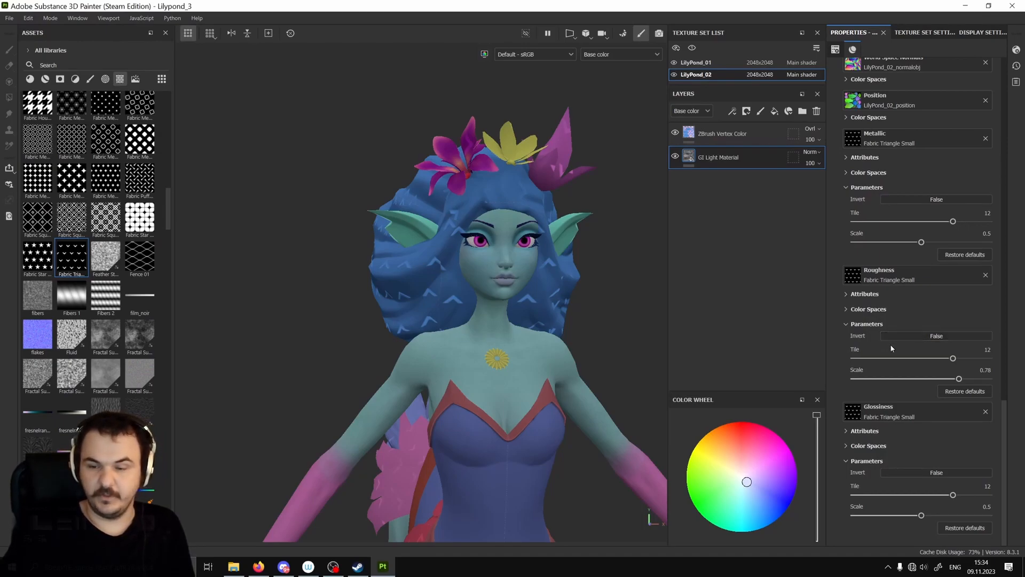
{"action": "left_click", "coordinate": [867, 324]}
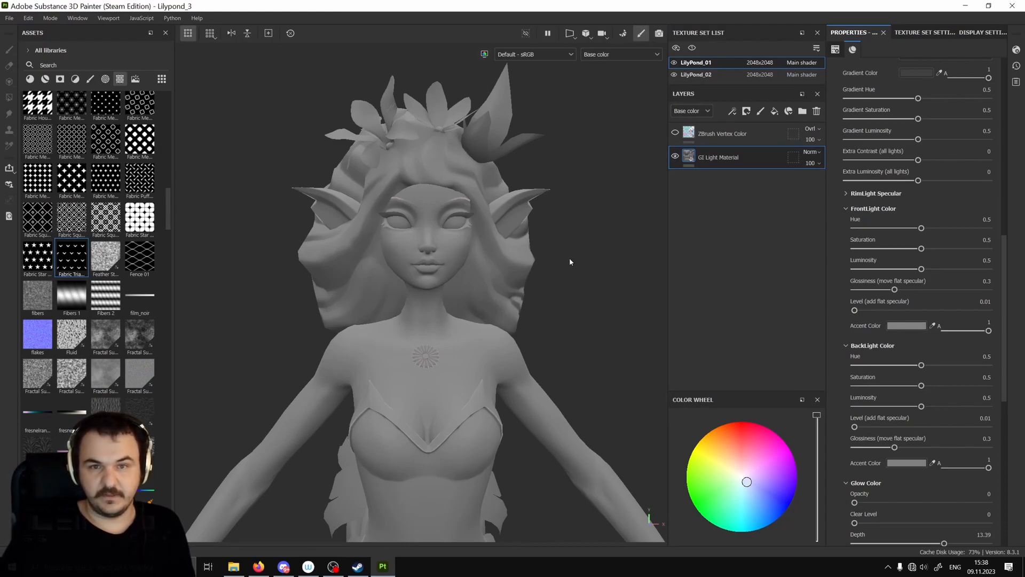
Try different light Accent Colors on LilyPond_01's GI Light Material layer, including the dark grey 5E5656.
{"action": "left_click", "coordinate": [908, 326]}
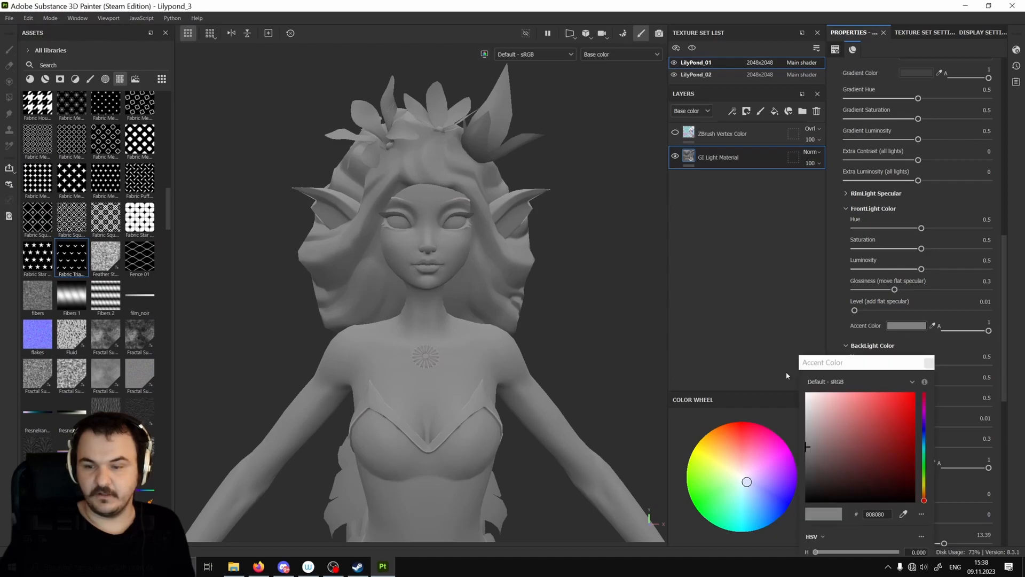
{"action": "mouse_move", "coordinate": [813, 457]}
{"action": "left_mouse_down"}
{"action": "mouse_move", "coordinate": [810, 406]}
{"action": "mouse_move", "coordinate": [809, 490]}
{"action": "mouse_move", "coordinate": [809, 426]}
{"action": "mouse_move", "coordinate": [815, 455]}
{"action": "left_mouse_up"}
{"action": "left_click", "coordinate": [929, 362]}
{"action": "scroll", "coordinate": [919, 347], "scroll_direction": "down", "scroll_amount": 2}
{"action": "left_click", "coordinate": [907, 266]}
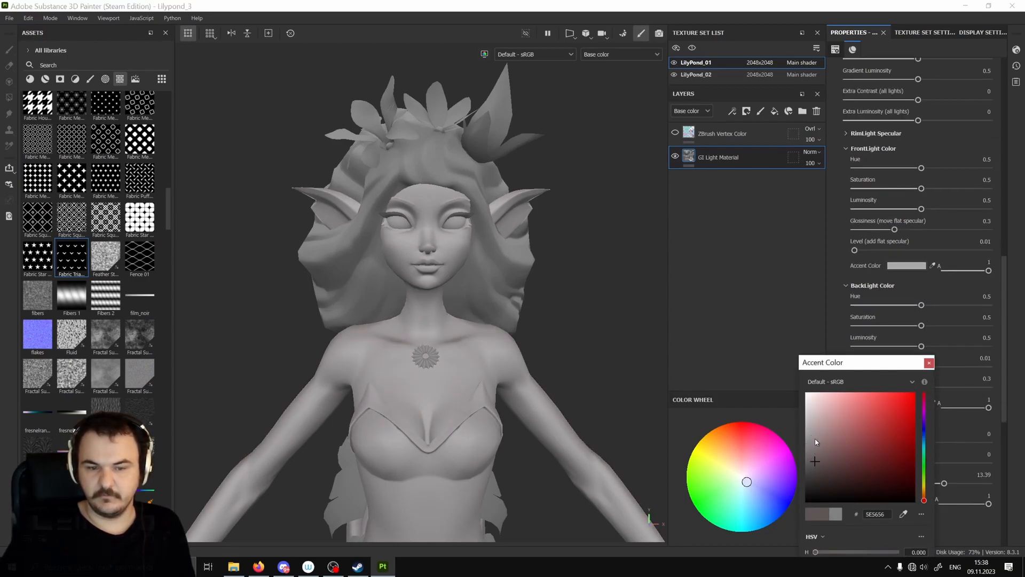
{"action": "left_click", "coordinate": [929, 363]}
Set the Gradient Color of LilyPond_01's GI Light Material to the dark grey 3F3D3D.
{"action": "scroll", "coordinate": [932, 363], "scroll_direction": "up", "scroll_amount": 5}
{"action": "left_click", "coordinate": [917, 314]}
{"action": "left_click_drag", "start_coordinate": [807, 419], "coordinate": [811, 478]}
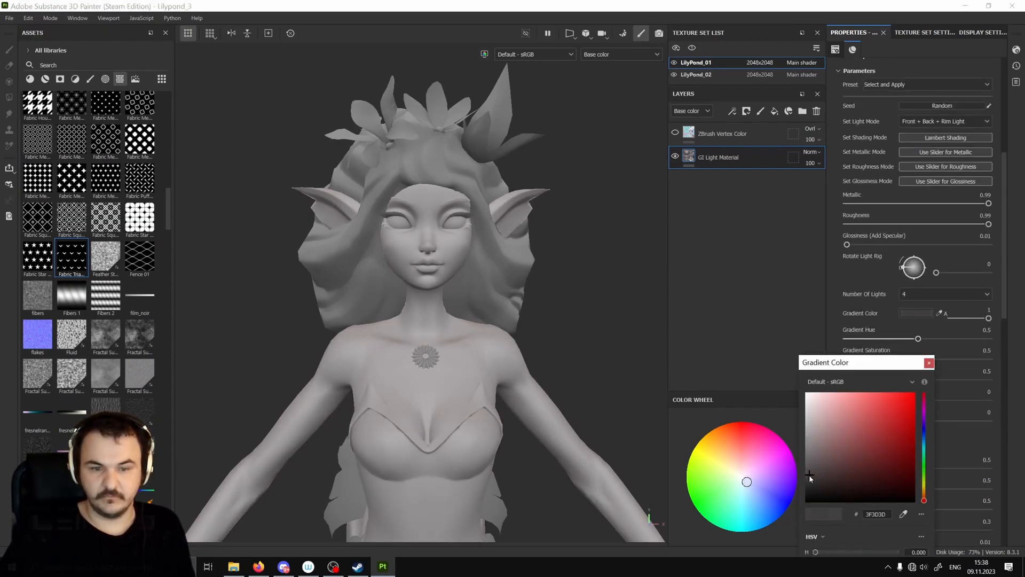
{"action": "left_click", "coordinate": [929, 362]}
{"action": "scroll", "coordinate": [610, 327], "scroll_direction": "down", "scroll_amount": 2}
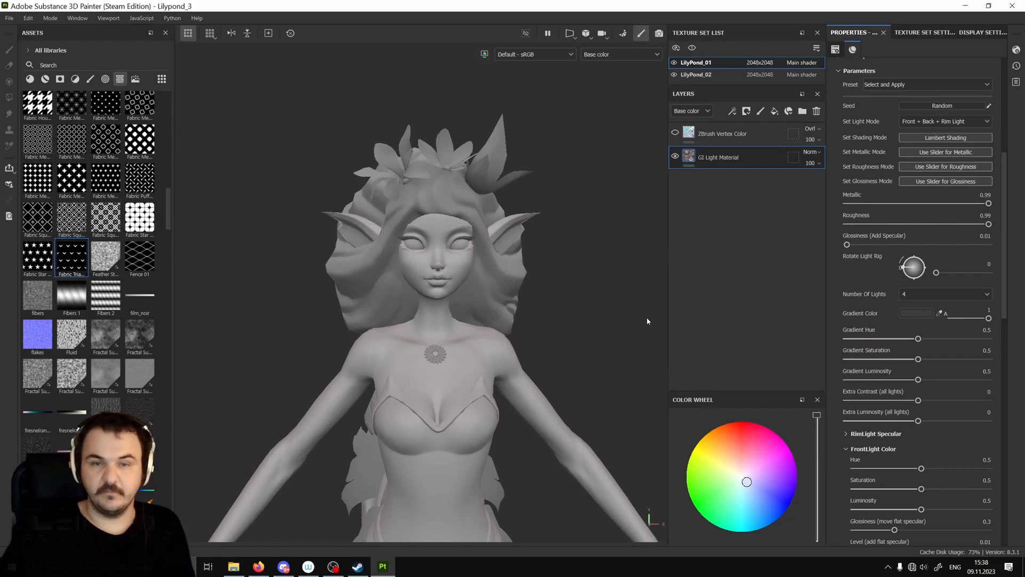